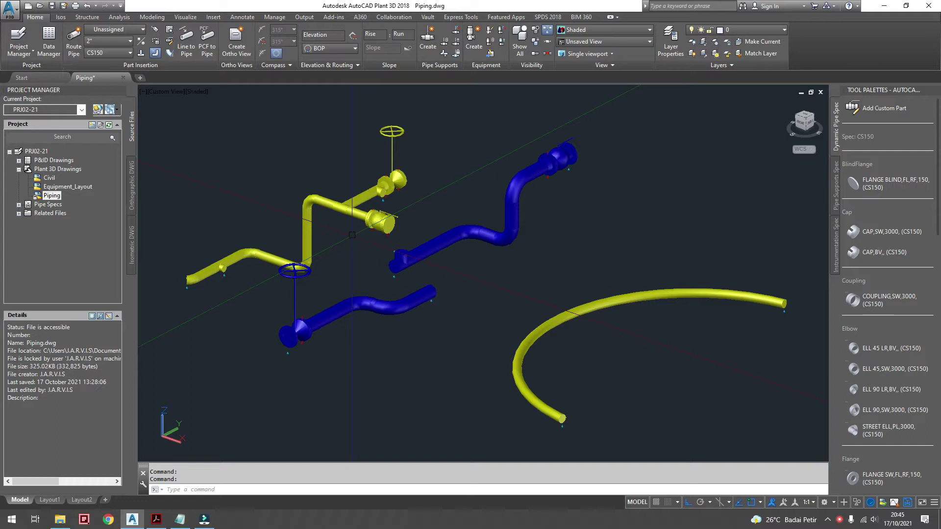
# - Zoom the view out and back in over the practice pipe runs
pyautogui.scroll(-3, 351, 235)
pyautogui.scroll(1, 363, 254)
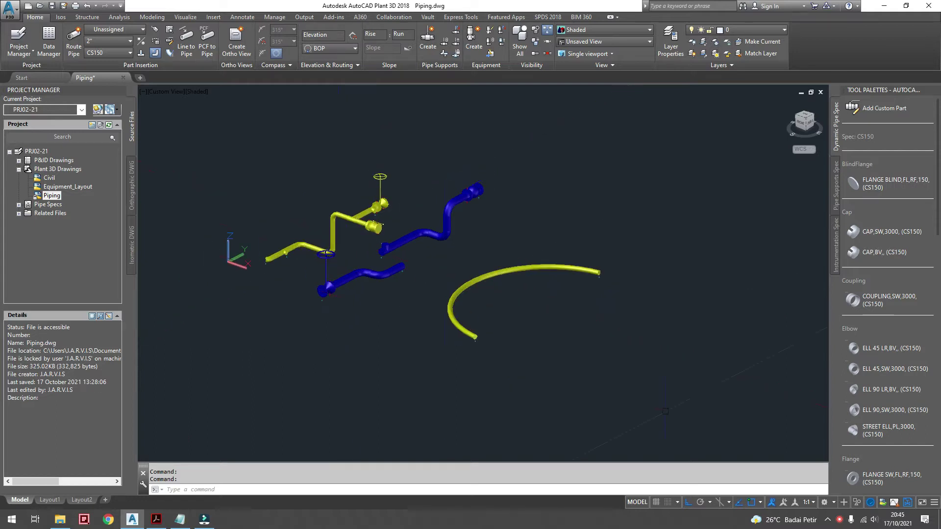
# - Window-select and erase all 73 practice piping objects
pyautogui.click(665, 410)
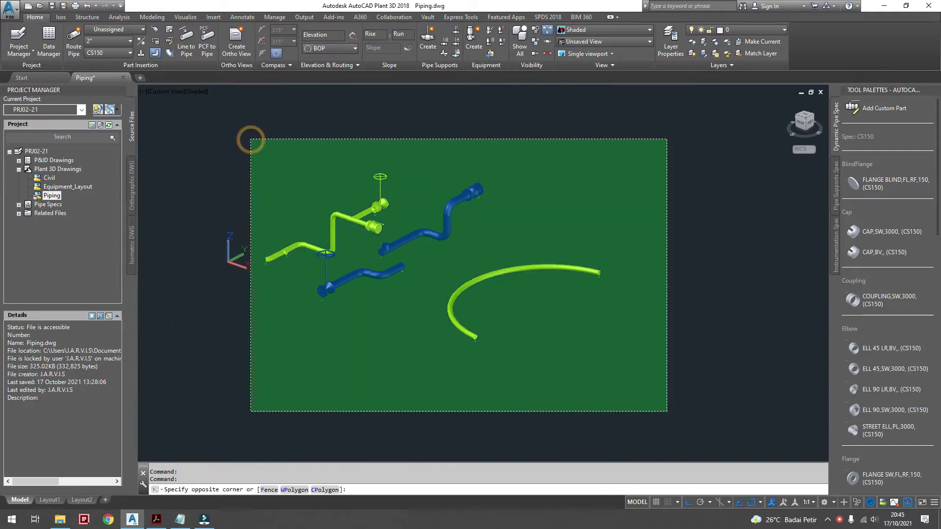
pyautogui.click(251, 140)
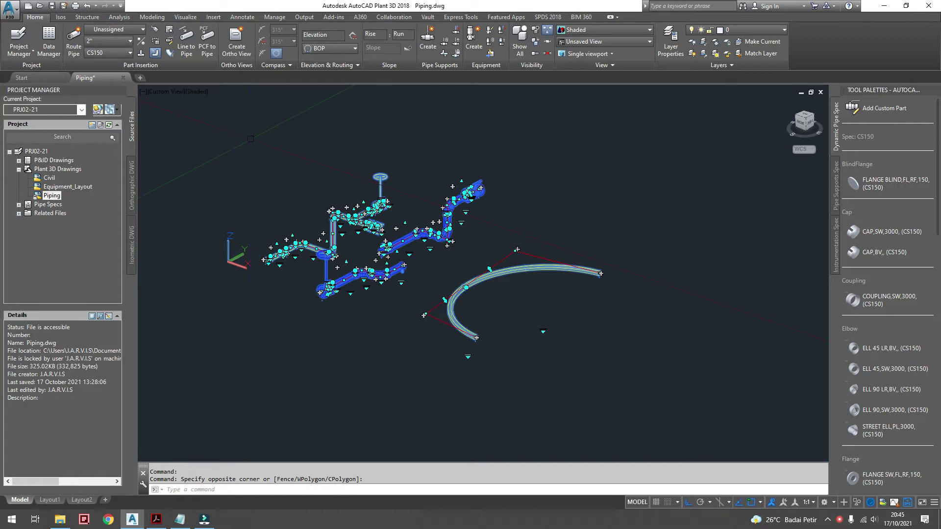
pyautogui.press('Delete')
# - Open the External References list with the XREF command
pyautogui.moveTo(371, 197); pyautogui.dragTo(340, 237, button='middle')
pyautogui.write('x')
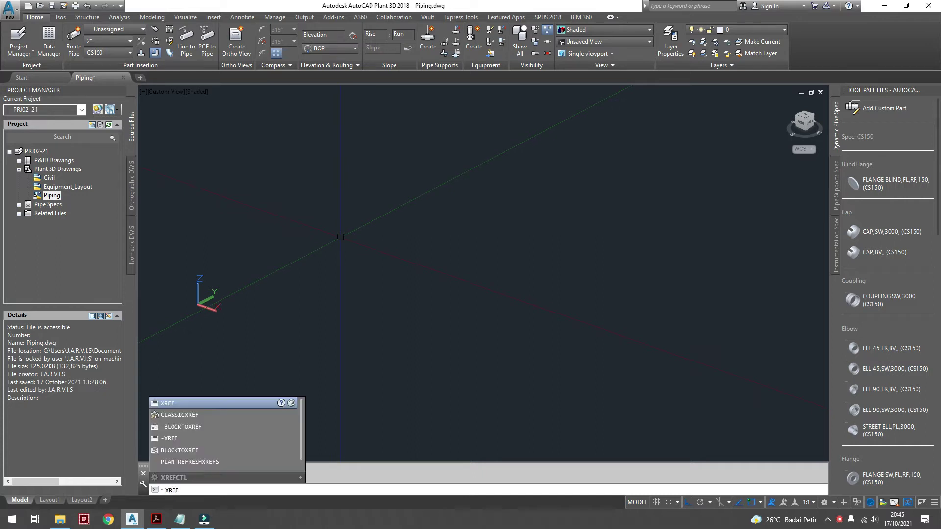
pyautogui.press('Return')
# - Attach Equipment_Layout.dwg from PRJ02-21's Plant 3D Models folder as an Attachment reference
pyautogui.click(233, 119)
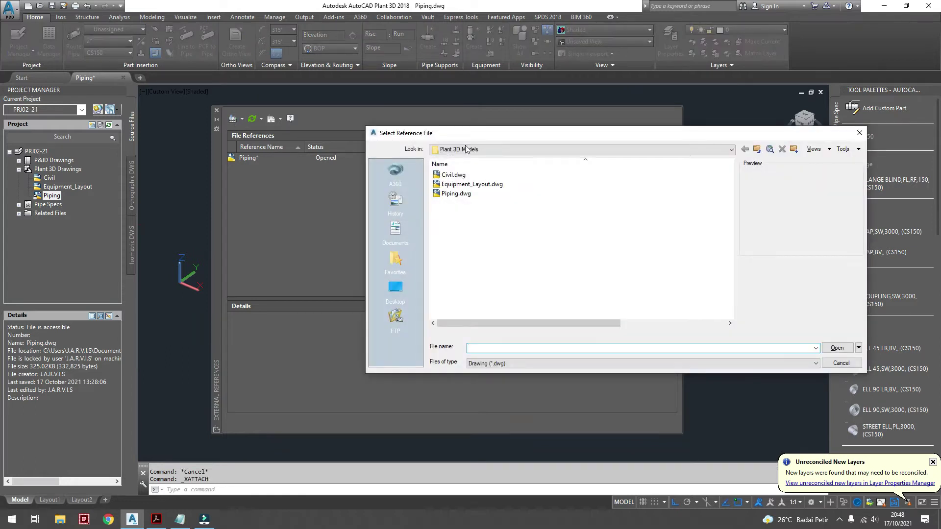
pyautogui.click(472, 149)
pyautogui.click(488, 198)
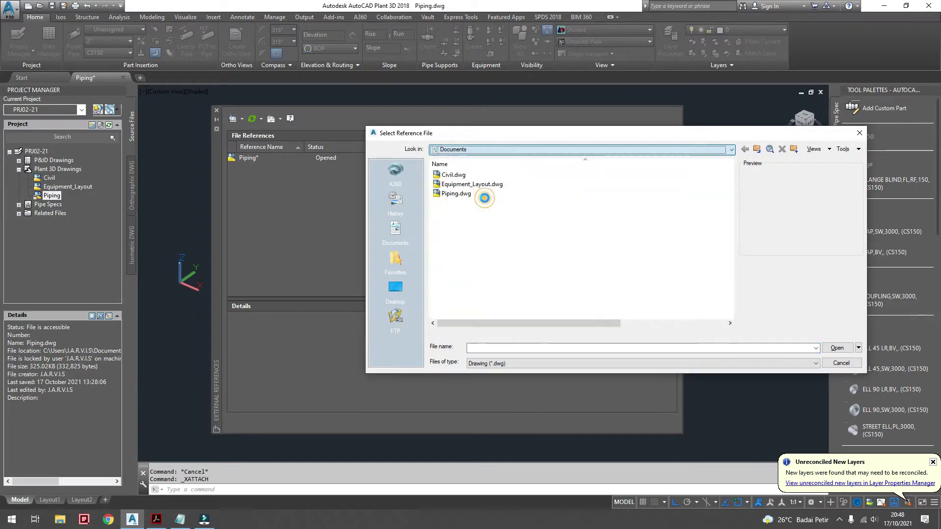
pyautogui.doubleClick(465, 175)
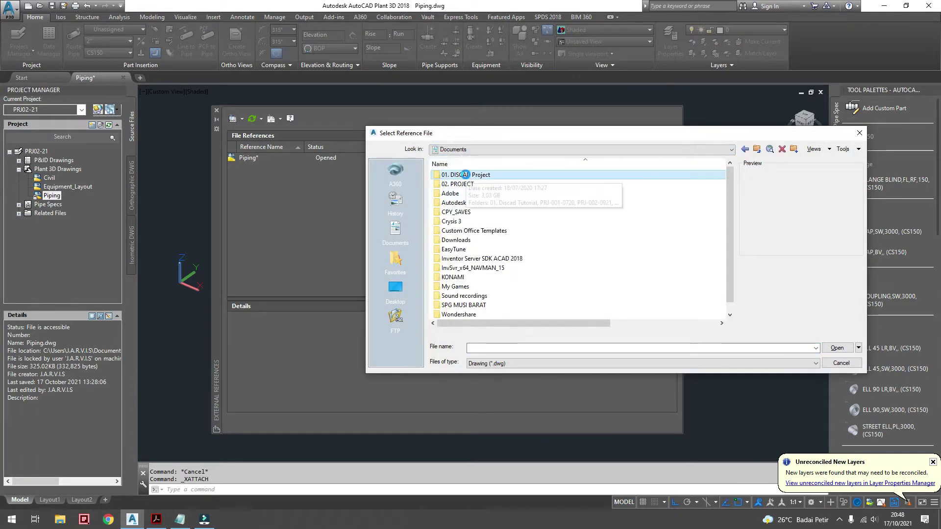
pyautogui.click(458, 205)
pyautogui.doubleClick(459, 206)
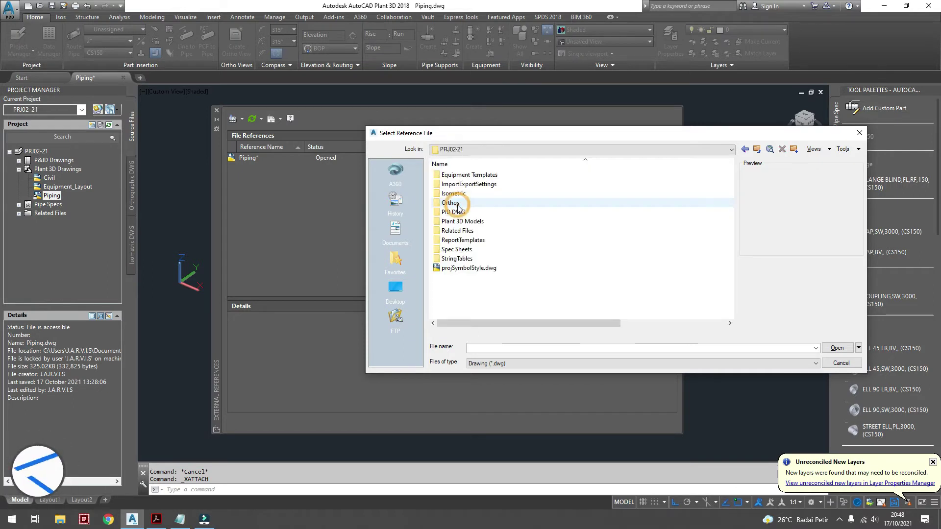
pyautogui.doubleClick(462, 220)
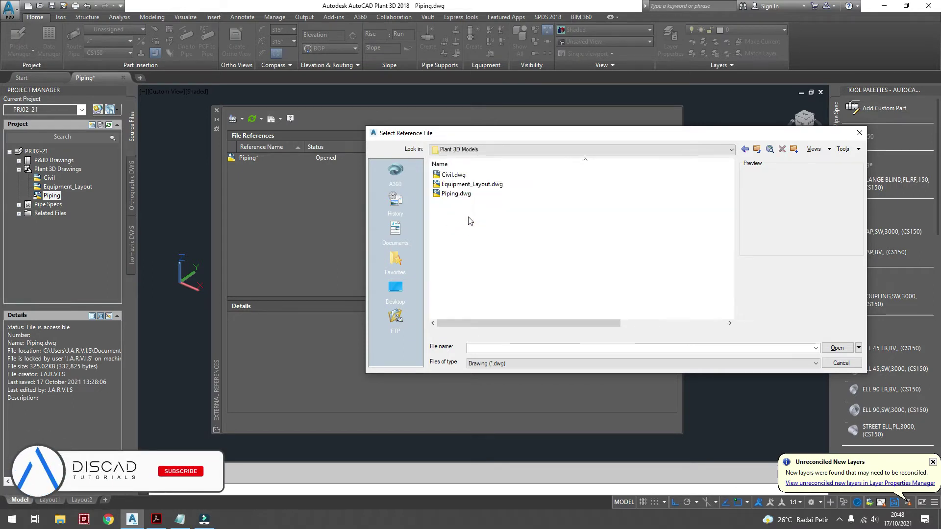
pyautogui.click(467, 186)
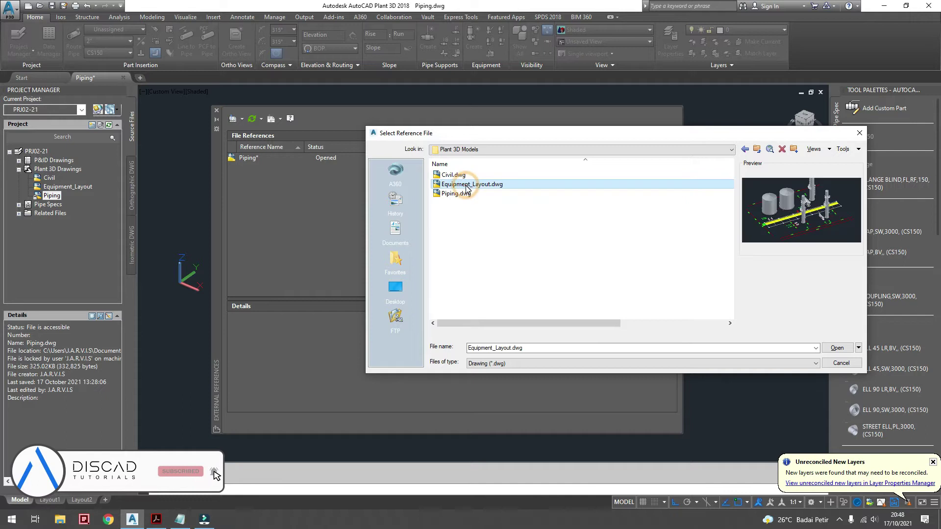
pyautogui.click(826, 349)
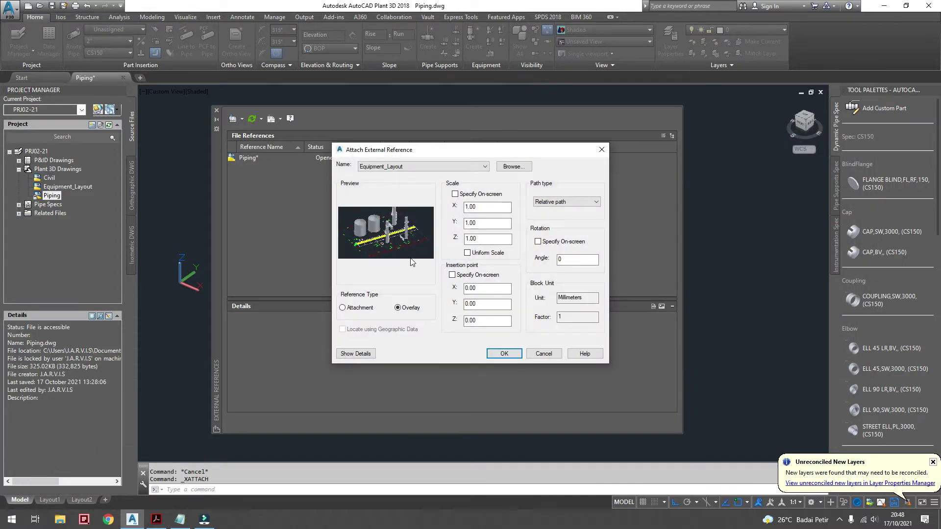
pyautogui.click(342, 308)
pyautogui.click(504, 353)
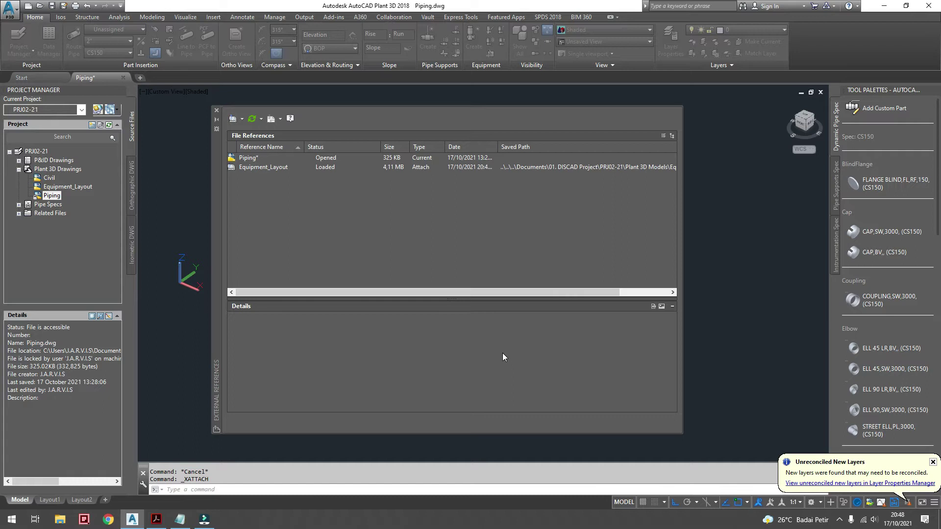
# - Add Civil.dwg from the same folder as an Overlay reference
pyautogui.click(234, 122)
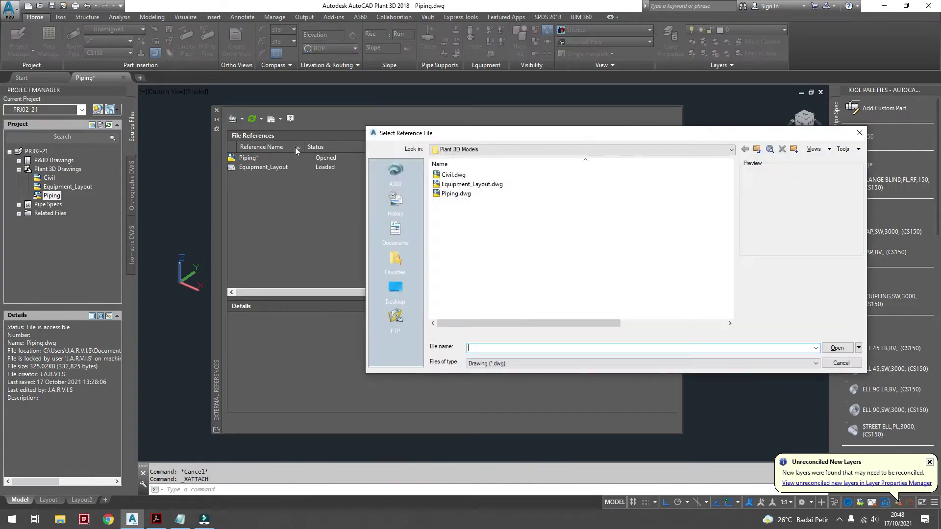
pyautogui.click(453, 175)
pyautogui.click(837, 348)
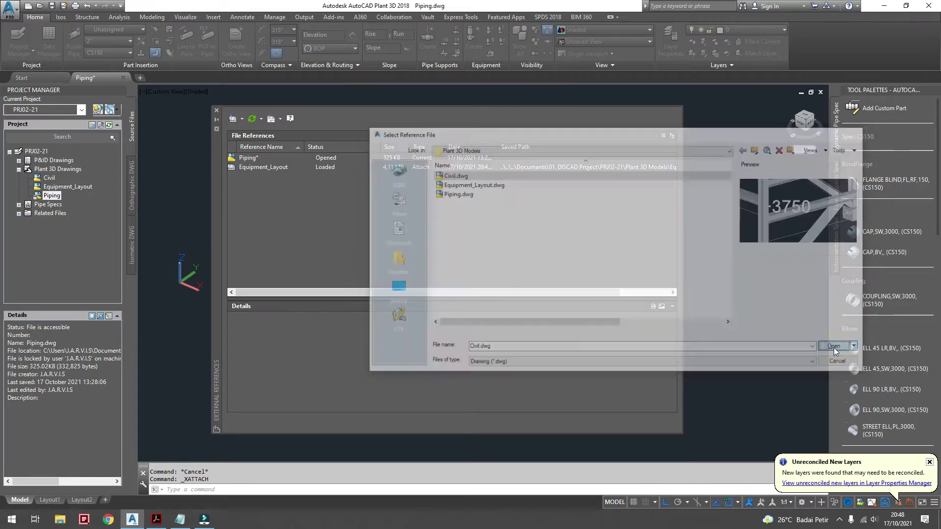
pyautogui.click(397, 308)
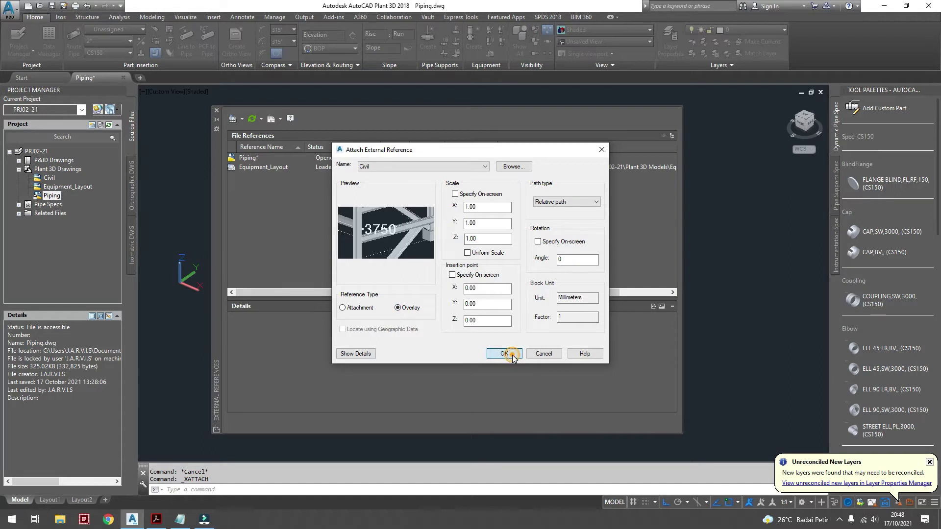
pyautogui.click(513, 358)
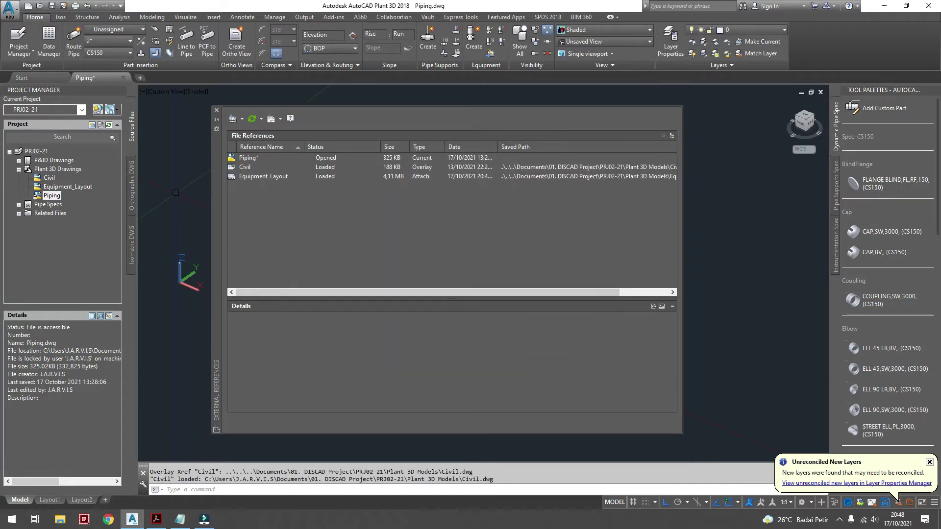
# - Zoom All, then orbit and zoom in to show the tanks, columns and pipe rack
pyautogui.click(216, 111)
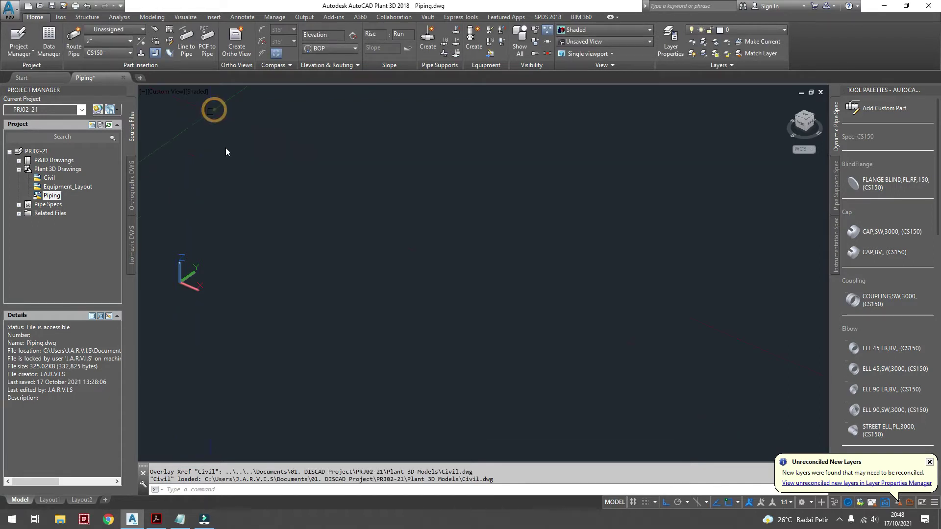
pyautogui.write('z')
pyautogui.press('Return')
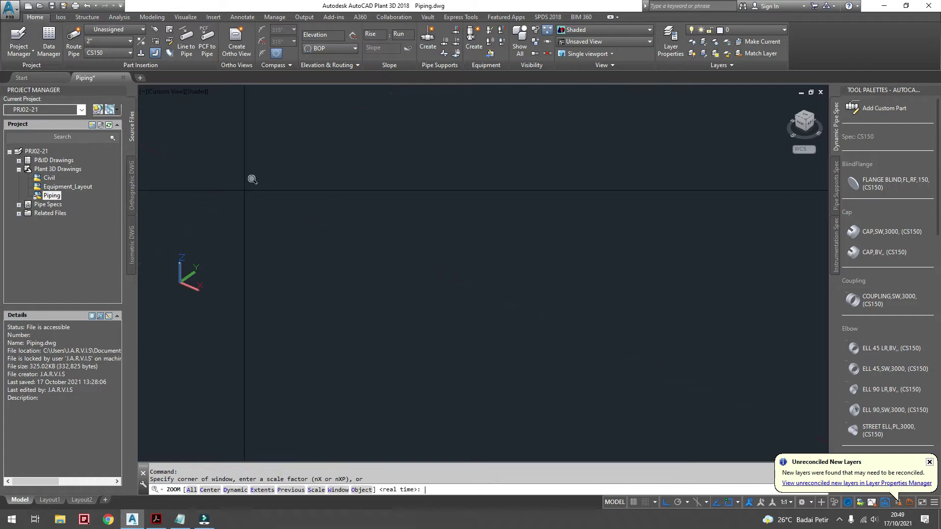
pyautogui.press('Return')
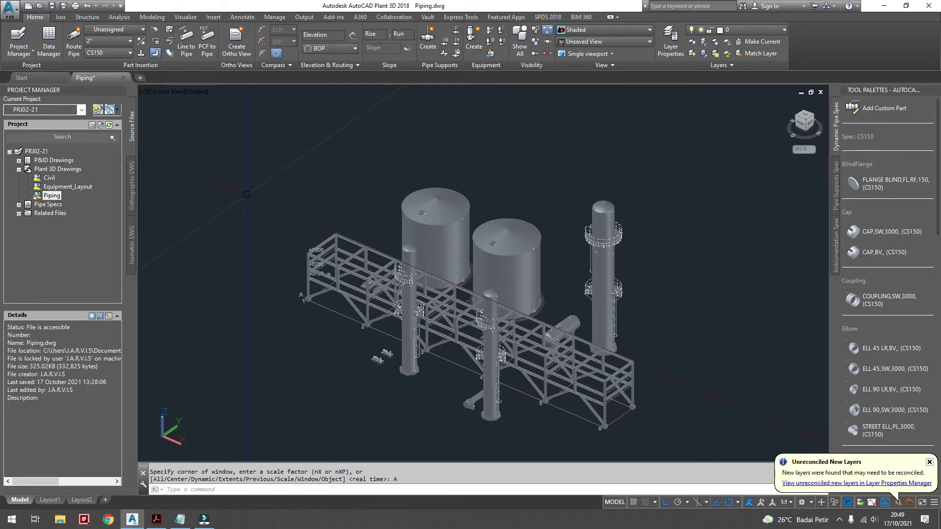
pyautogui.moveTo(328, 283)
pyautogui.keyDown('shift'); pyautogui.mouseDown(button='middle')
pyautogui.moveTo(478, 283)
pyautogui.moveTo(297, 285)
pyautogui.mouseUp(button='middle'); pyautogui.keyUp('shift')
pyautogui.scroll(2, 441, 281)
pyautogui.scroll(2, 441, 281)
# - Save Piping.dwg and reopen the External References list
pyautogui.hotkey('ctrl', 's')
pyautogui.write('x')
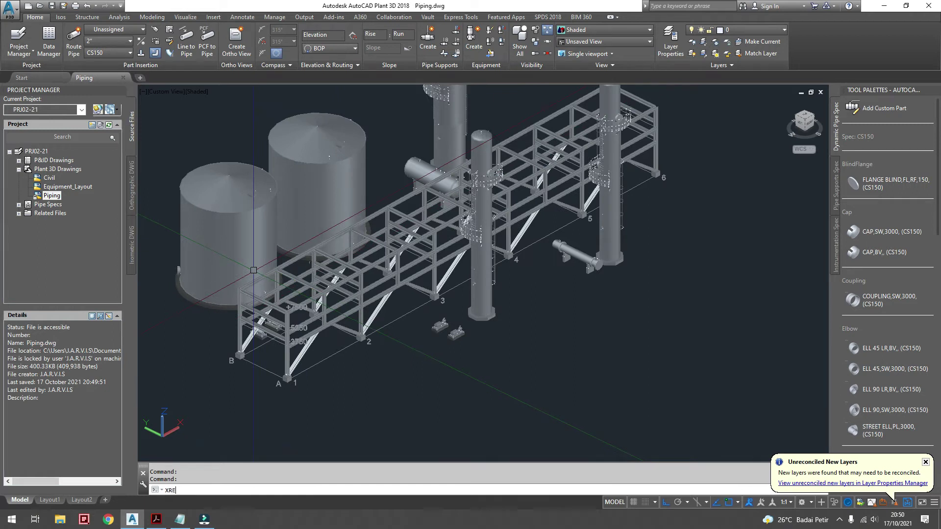
pyautogui.write('F')
pyautogui.press('Return')
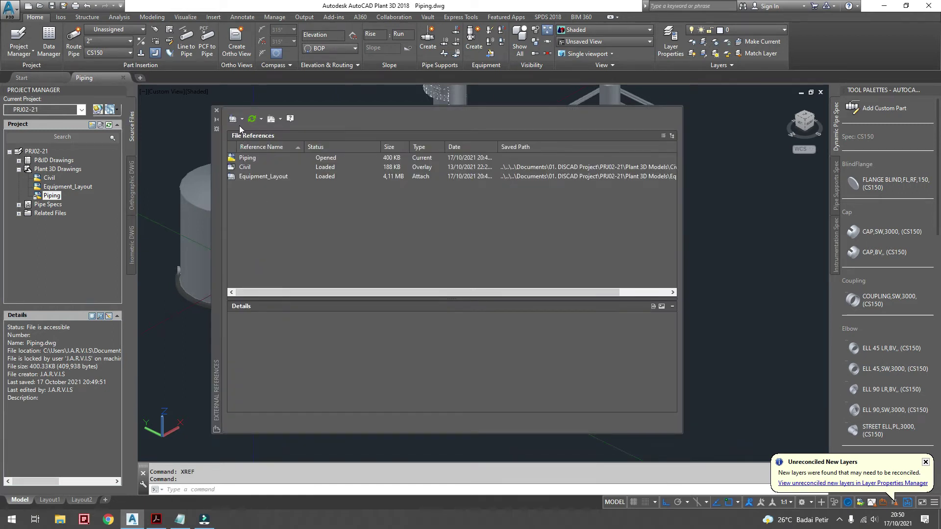
# - Overlay Plan Layout.dwg as an external reference
pyautogui.click(234, 119)
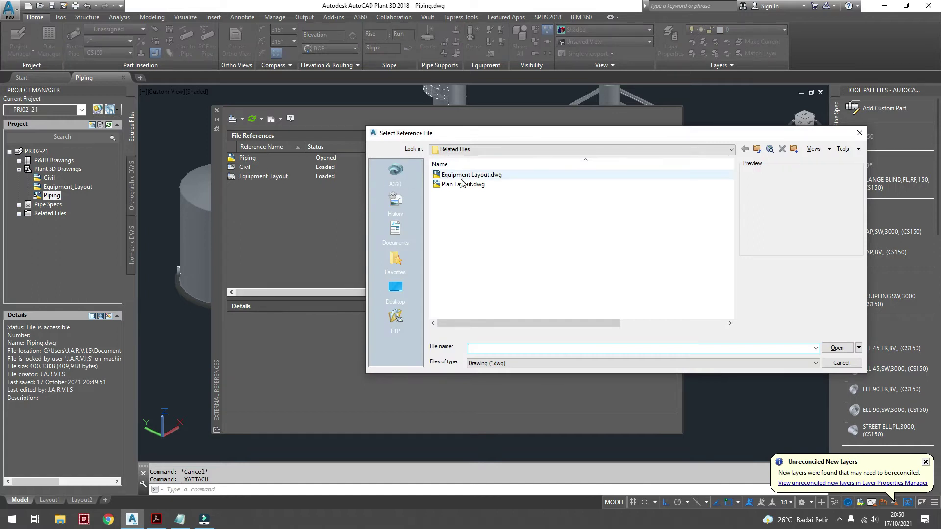
pyautogui.click(461, 185)
pyautogui.click(836, 349)
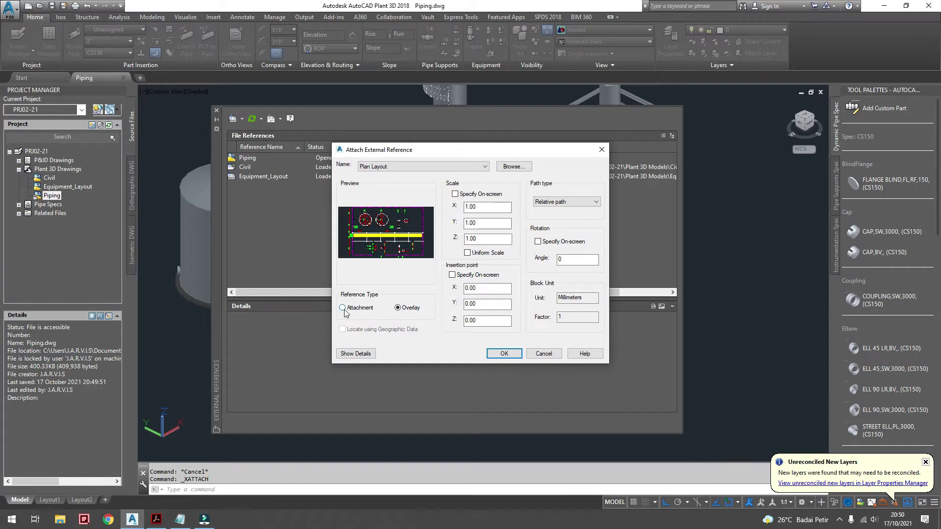
pyautogui.click(502, 353)
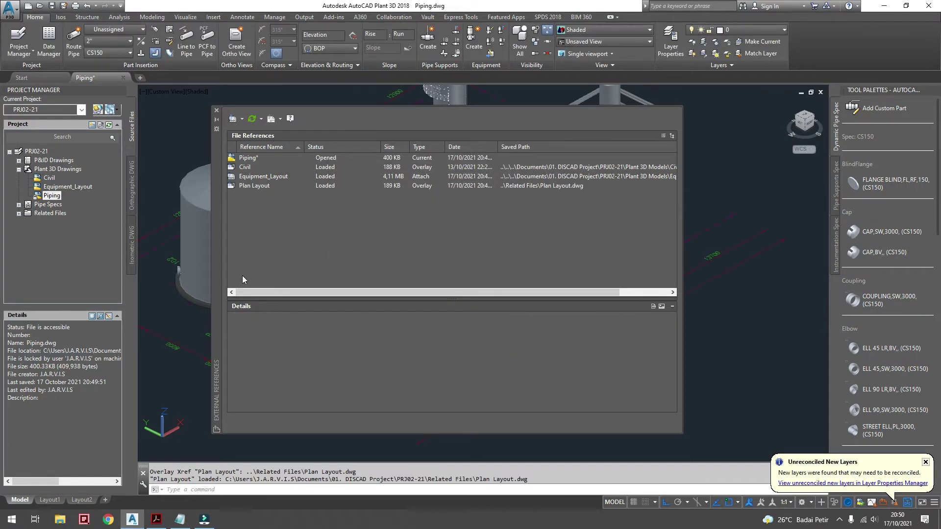
# - Pan and zoom to grid lines A–B where the line routes sit beneath the rack
pyautogui.click(219, 113)
pyautogui.moveTo(326, 274); pyautogui.dragTo(387, 295, button='middle')
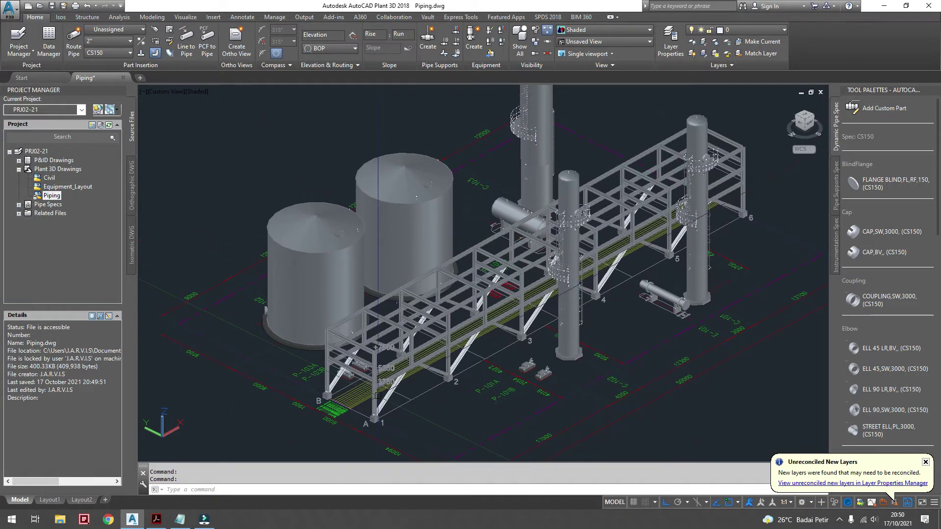
pyautogui.scroll(3, 378, 396)
pyautogui.scroll(-3, 342, 342)
pyautogui.scroll(3, 341, 342)
pyautogui.scroll(2, 342, 343)
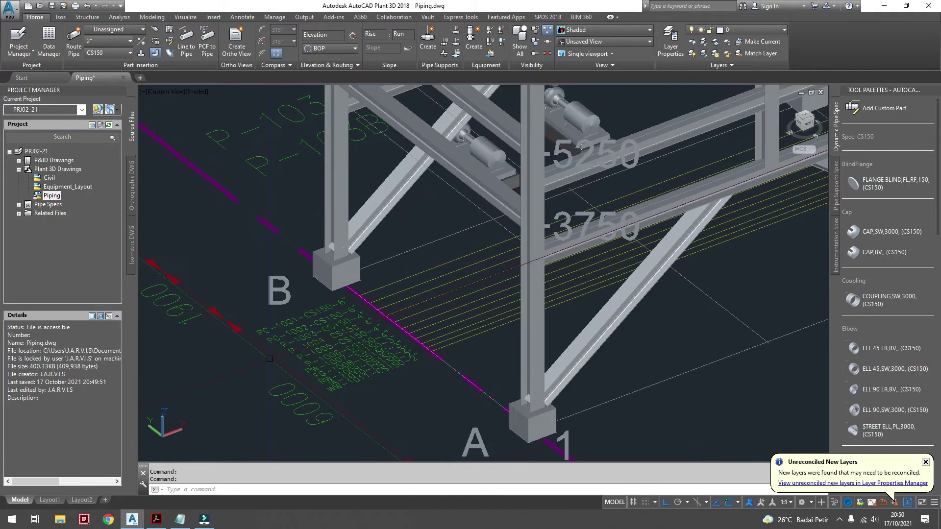
pyautogui.scroll(2, 342, 343)
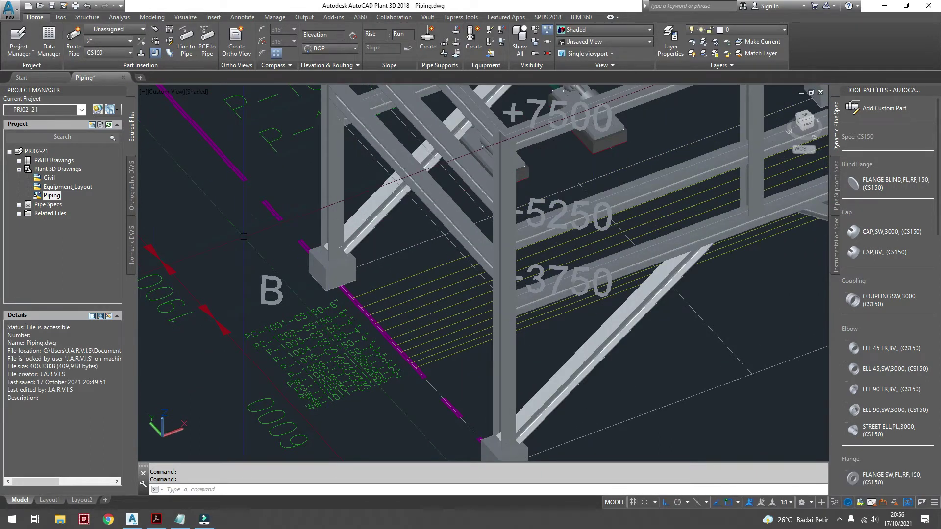
# - Start a new line number from the line dropdown, bringing up Assign Tag for 2" CS150
pyautogui.click(133, 29)
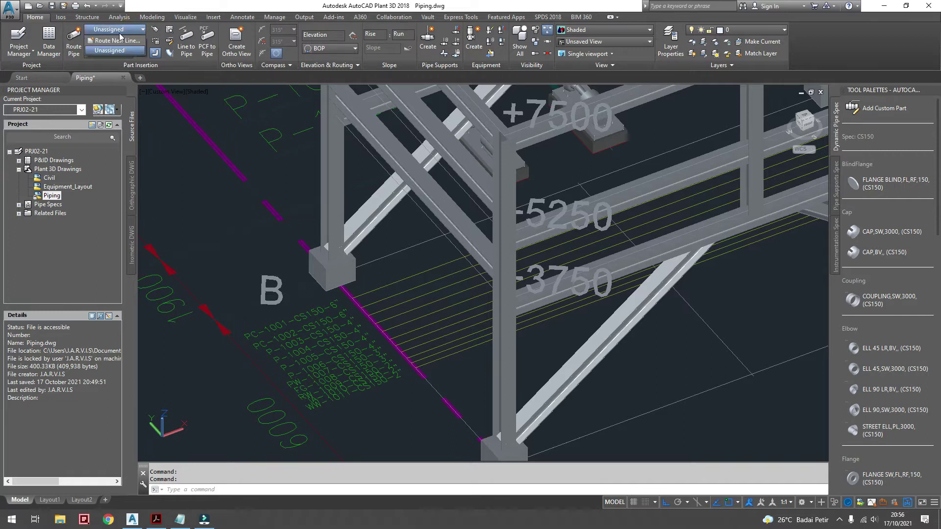
pyautogui.click(120, 41)
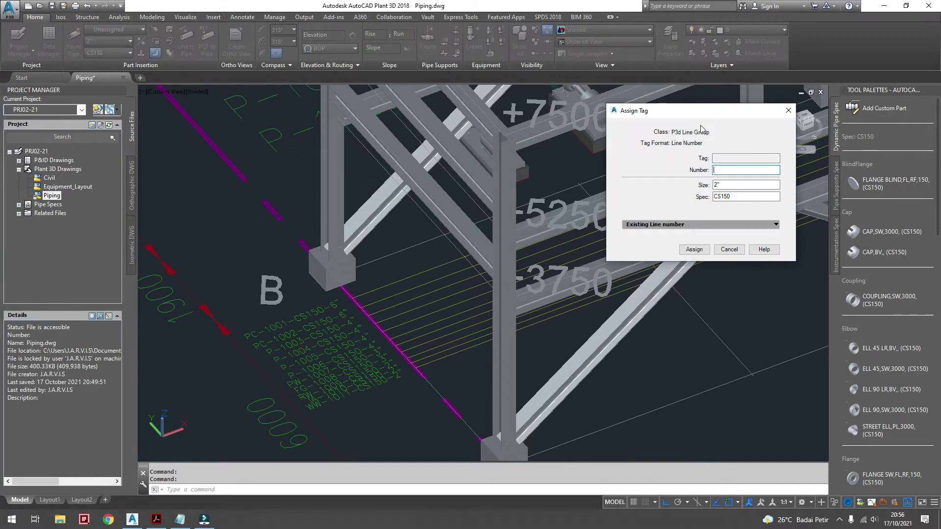
pyautogui.moveTo(712, 120); pyautogui.dragTo(478, 167)
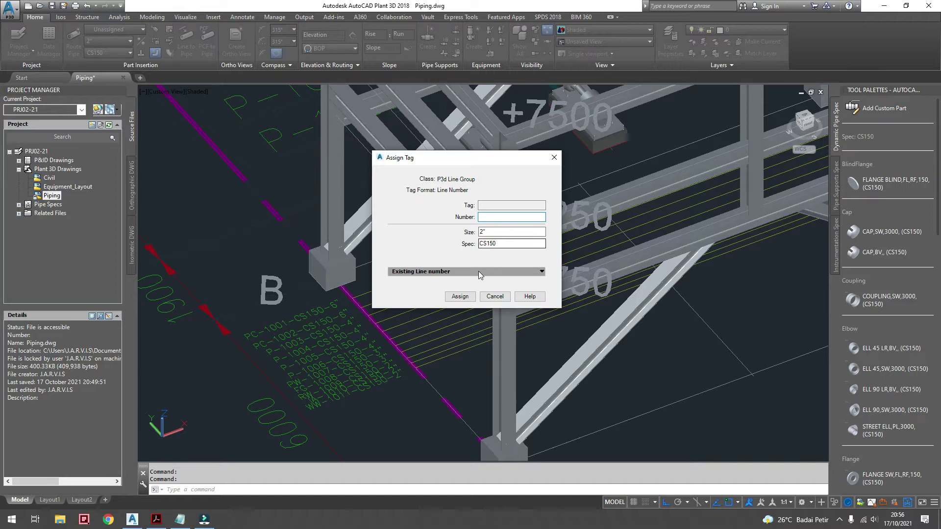
# - Cancel Assign Tag and open PRJ02-21 Project Setup at P3d Line Group's Line Number tag format
pyautogui.click(497, 297)
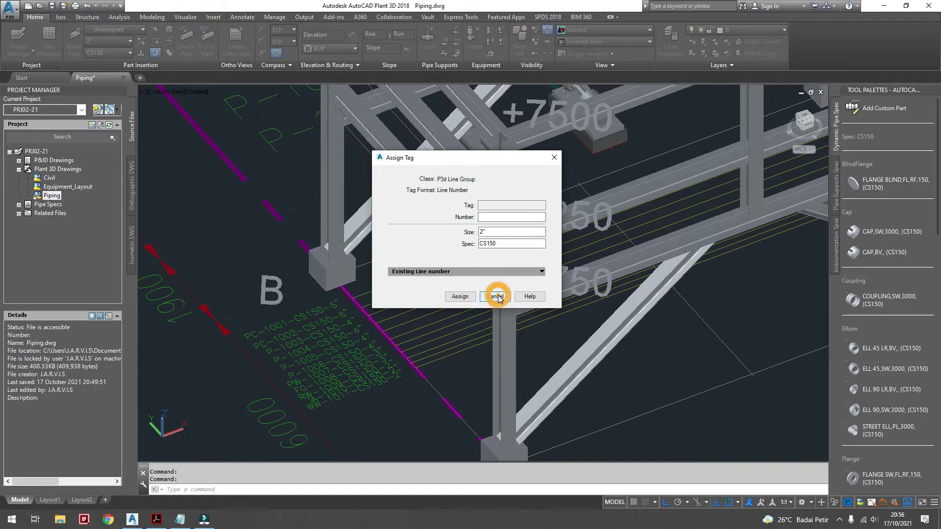
pyautogui.rightClick(35, 155)
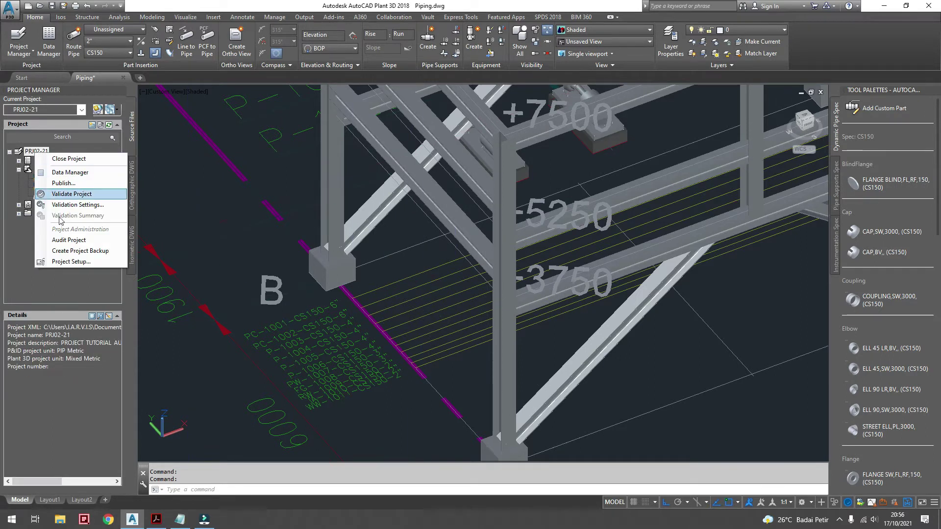
pyautogui.click(74, 262)
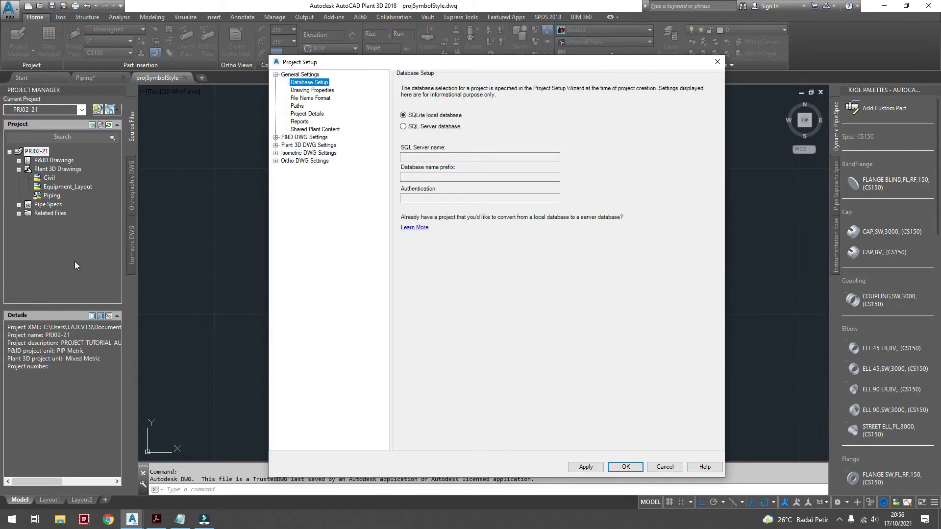
pyautogui.click(275, 145)
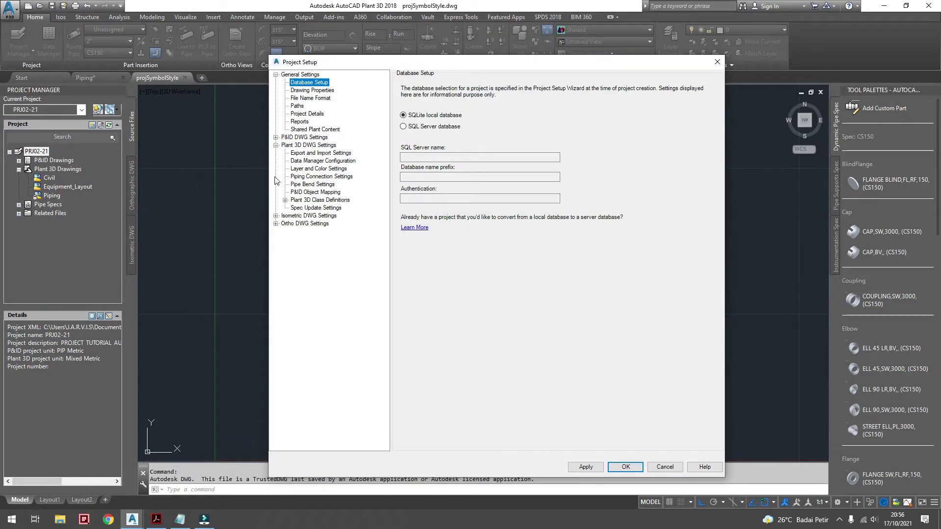
pyautogui.click(285, 200)
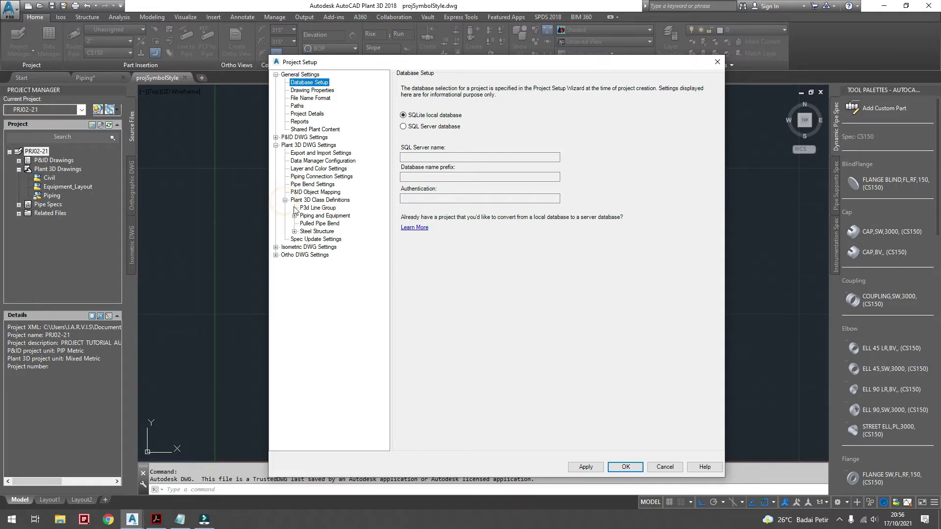
pyautogui.click(321, 210)
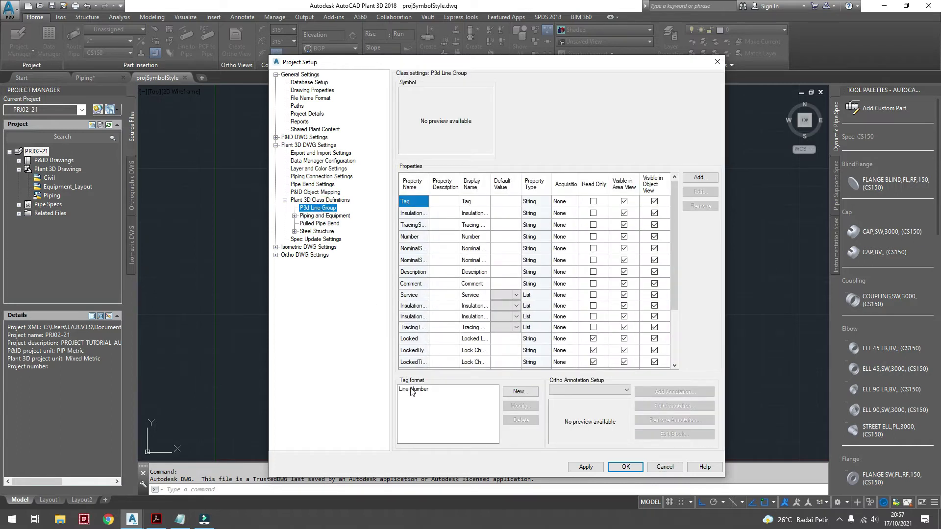
pyautogui.click(417, 390)
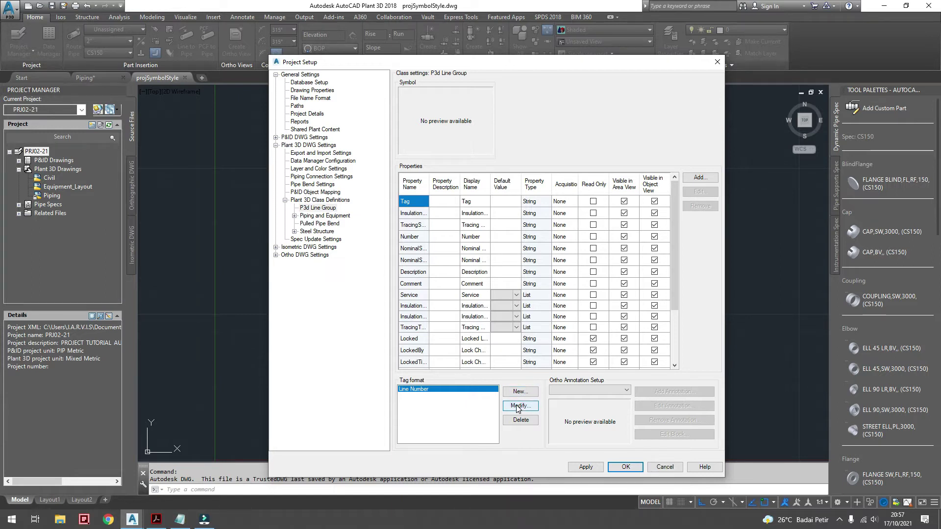
# - Create a new tag format named Line Number_Discad with 4 subparts
pyautogui.click(520, 393)
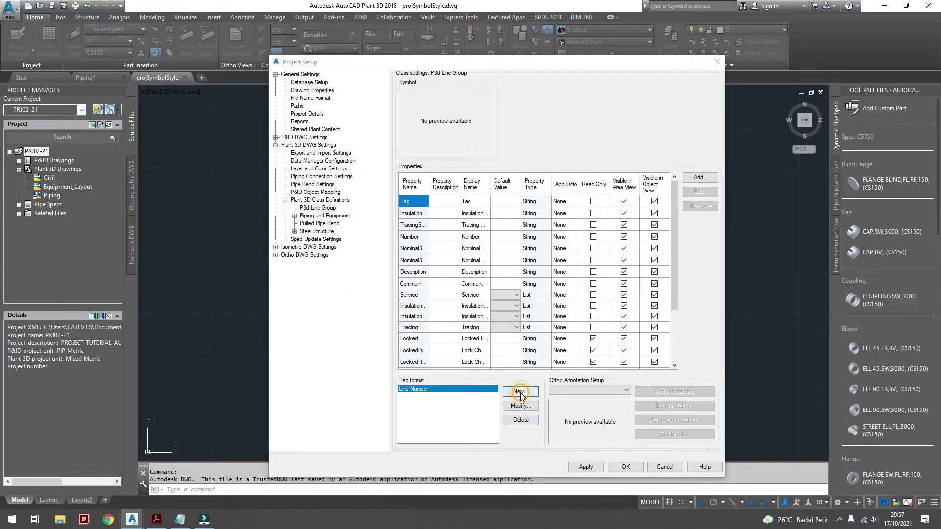
pyautogui.moveTo(607, 141); pyautogui.dragTo(580, 142)
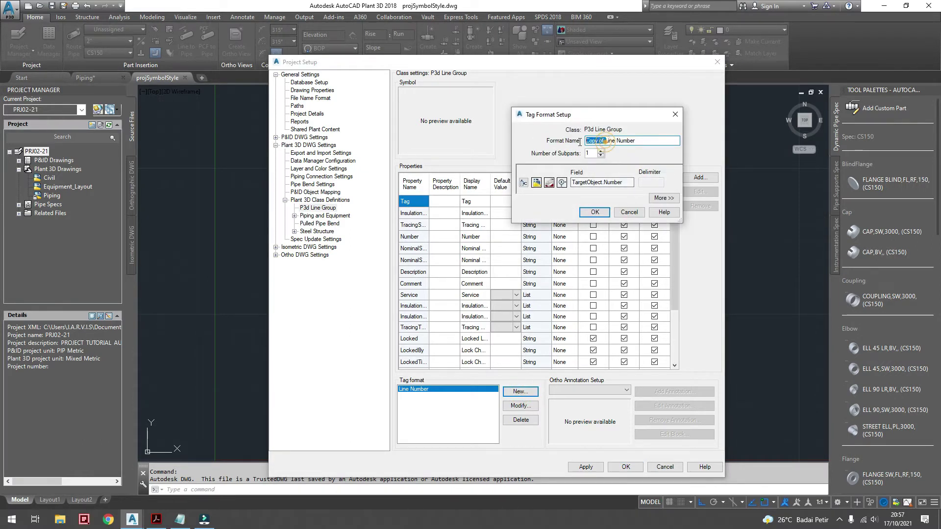
pyautogui.press('BackSpace')
pyautogui.click(601, 152)
pyautogui.click(601, 152)
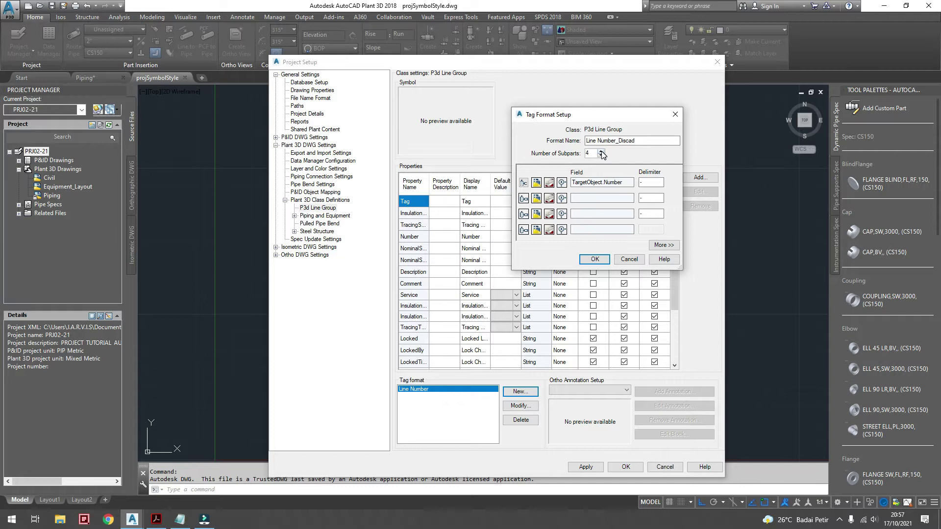
# - Set Service as the first subpart and Number as the second
pyautogui.click(523, 183)
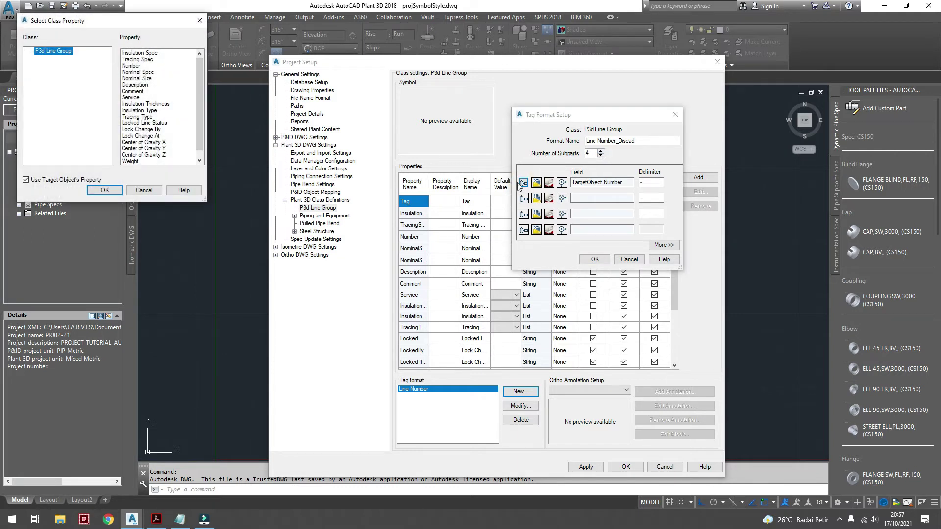
pyautogui.click(131, 98)
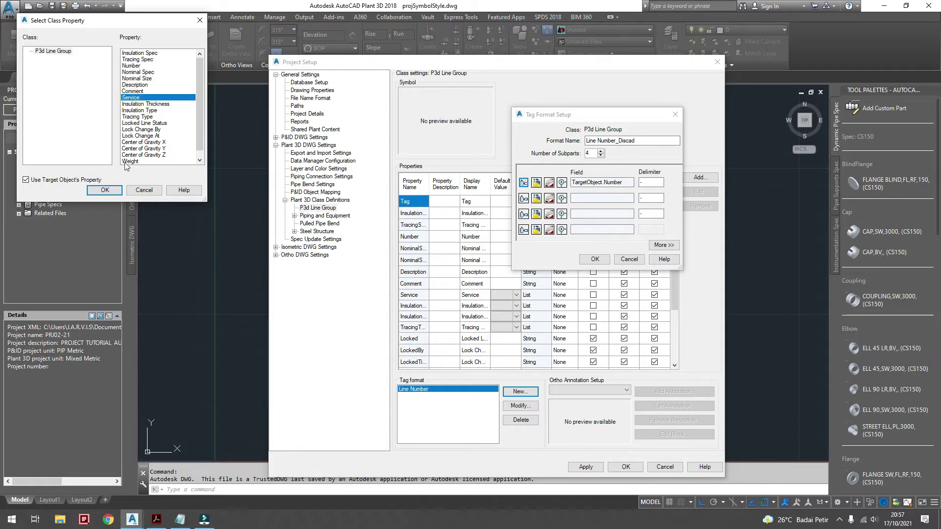
pyautogui.click(105, 190)
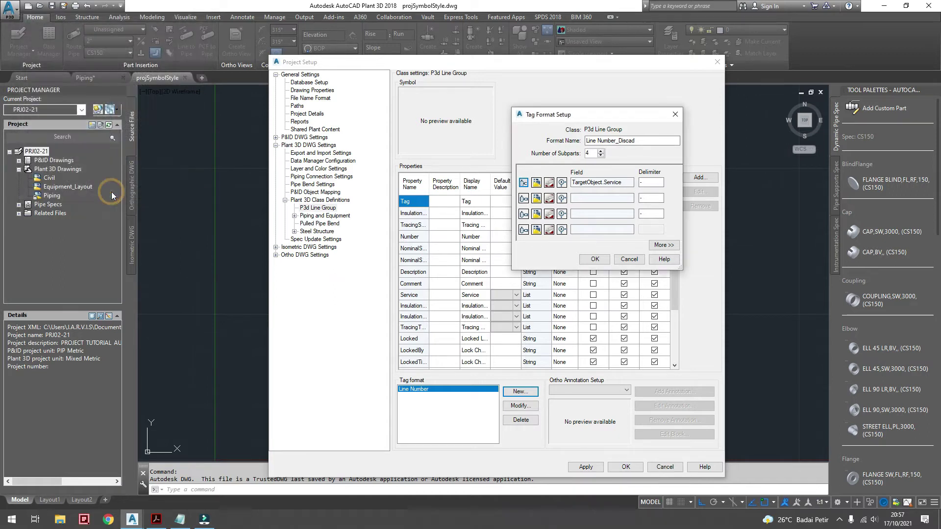
pyautogui.click(523, 199)
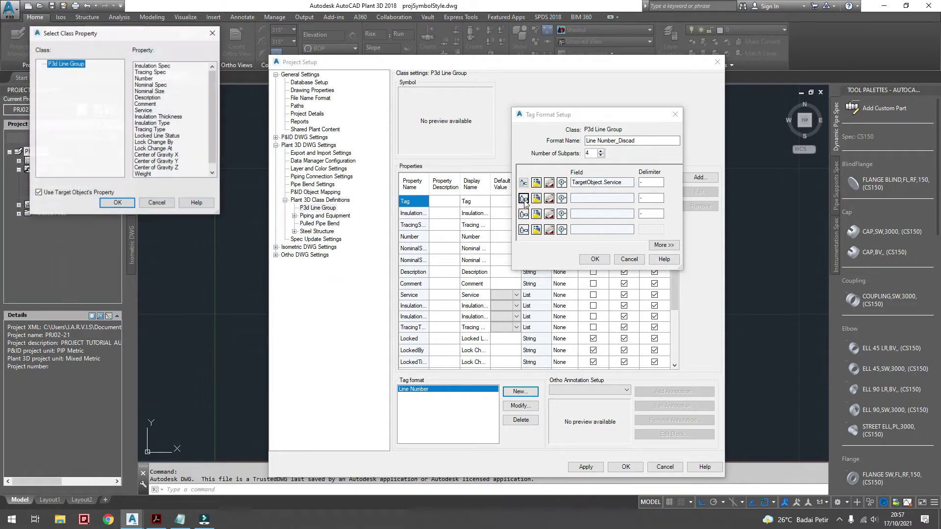
pyautogui.click(144, 79)
pyautogui.click(118, 203)
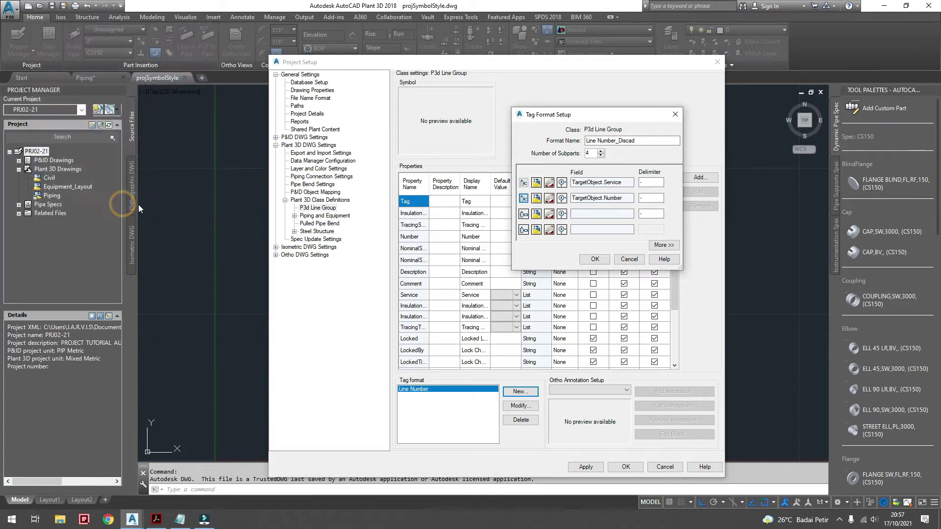
# - Set Pipe Run Component Spec and Nominal Size as subparts three and four, then save the format
pyautogui.click(523, 215)
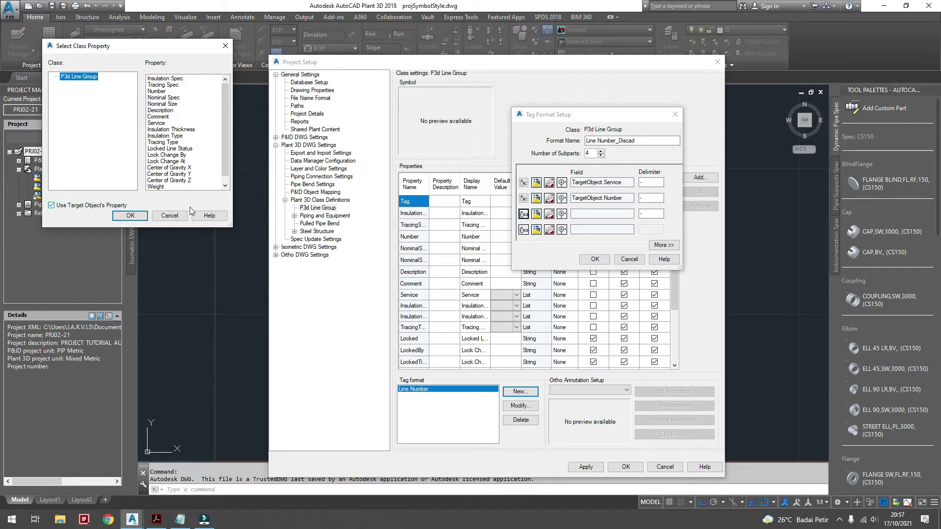
pyautogui.click(51, 206)
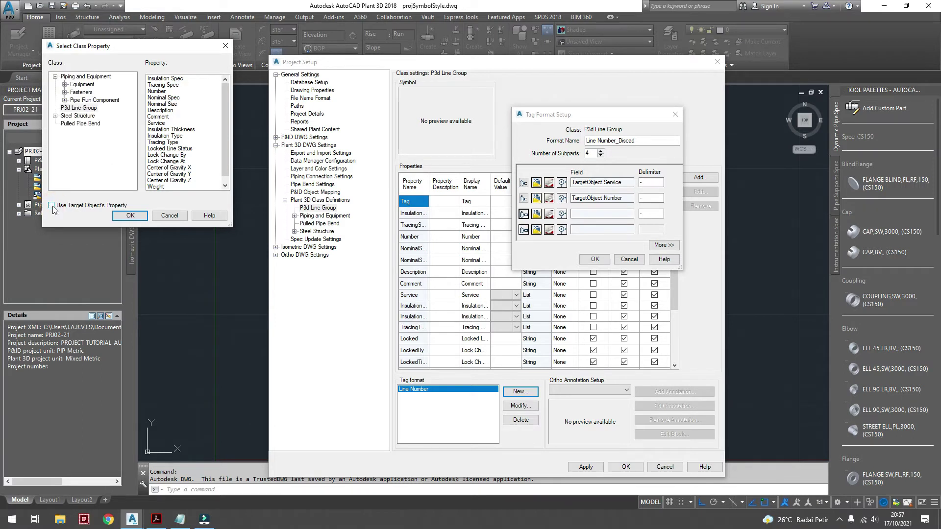
pyautogui.click(79, 101)
pyautogui.click(156, 130)
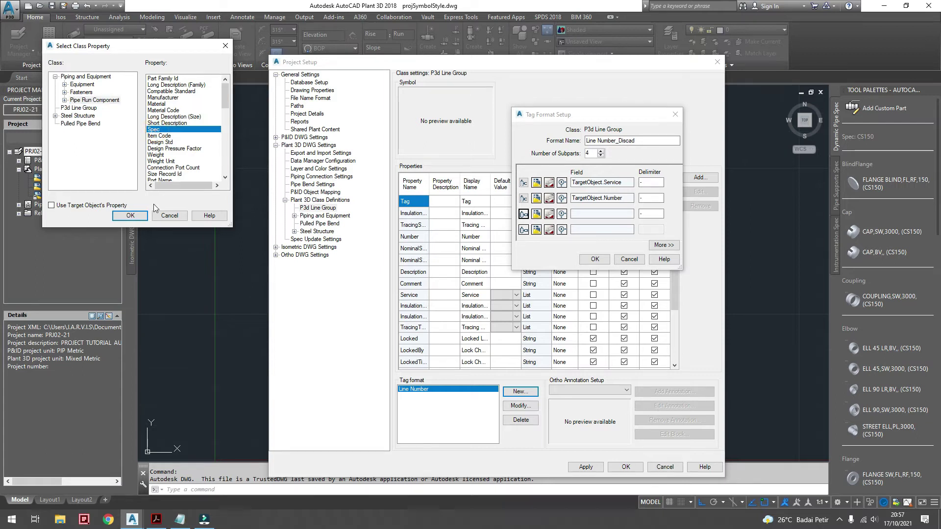
pyautogui.click(131, 216)
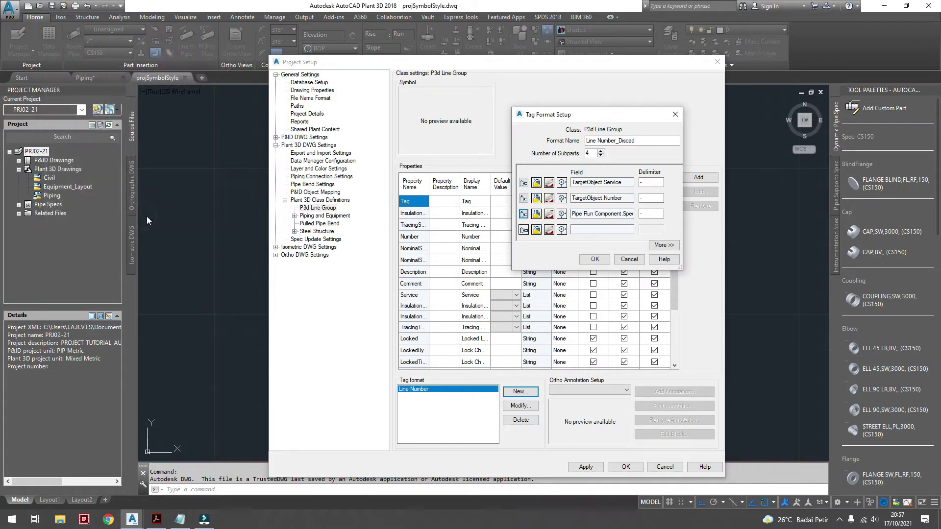
pyautogui.click(523, 230)
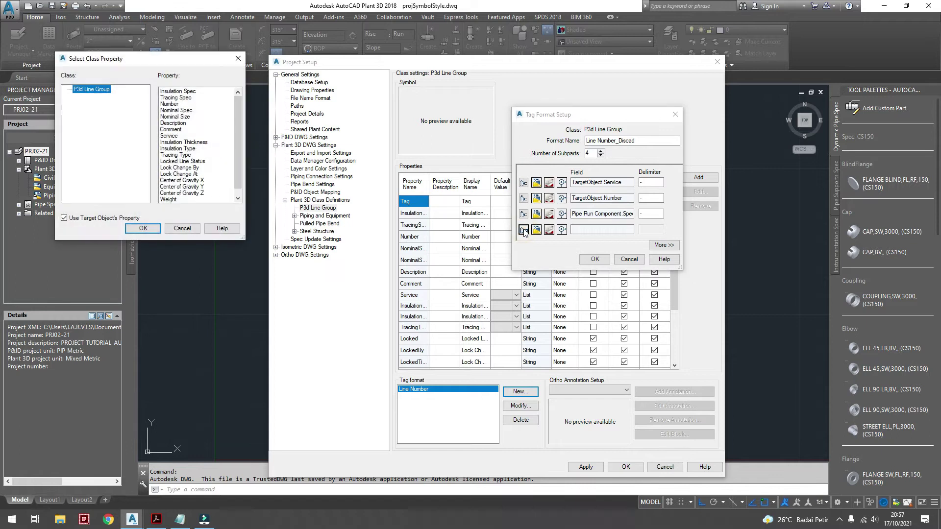
pyautogui.click(175, 116)
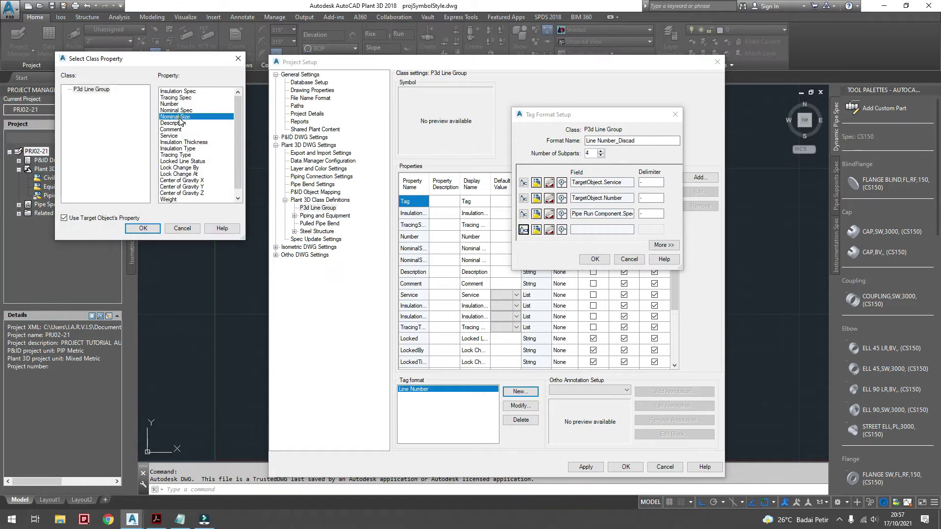
pyautogui.click(144, 229)
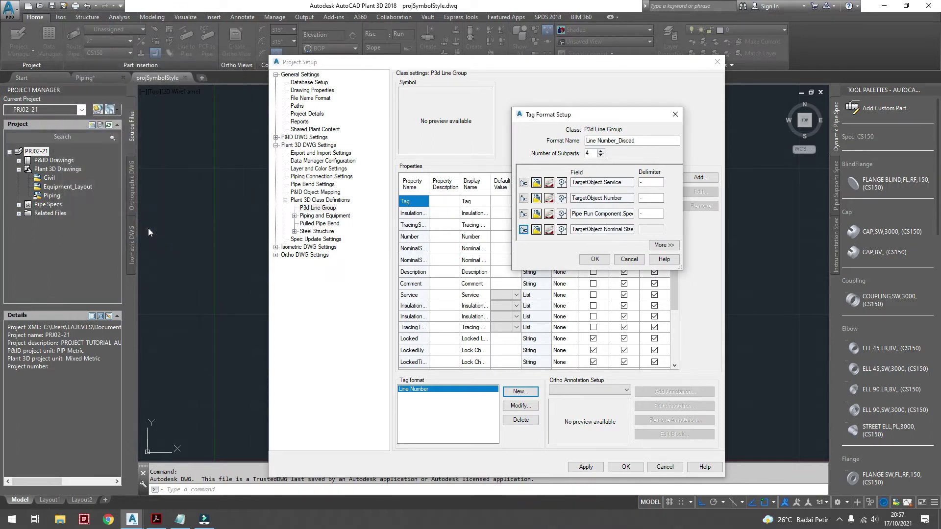
pyautogui.click(593, 260)
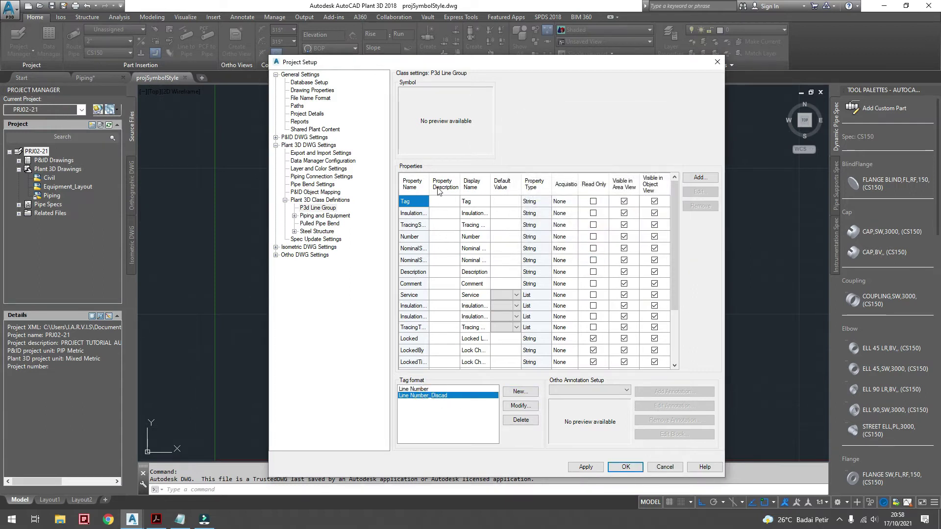
# - Make Line Number_Discad the default tag format for P3d Line Group and apply Project Setup
pyautogui.moveTo(429, 184); pyautogui.dragTo(456, 184)
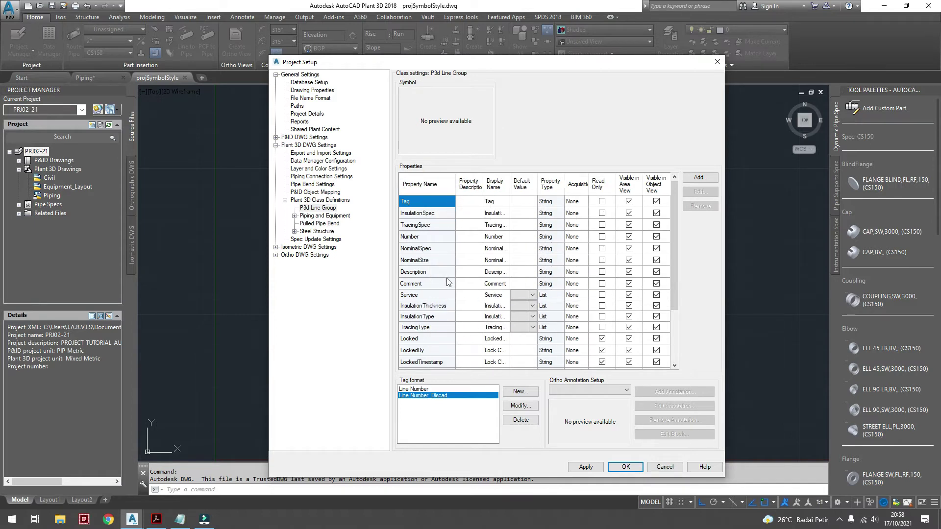
pyautogui.scroll(-2, 447, 304)
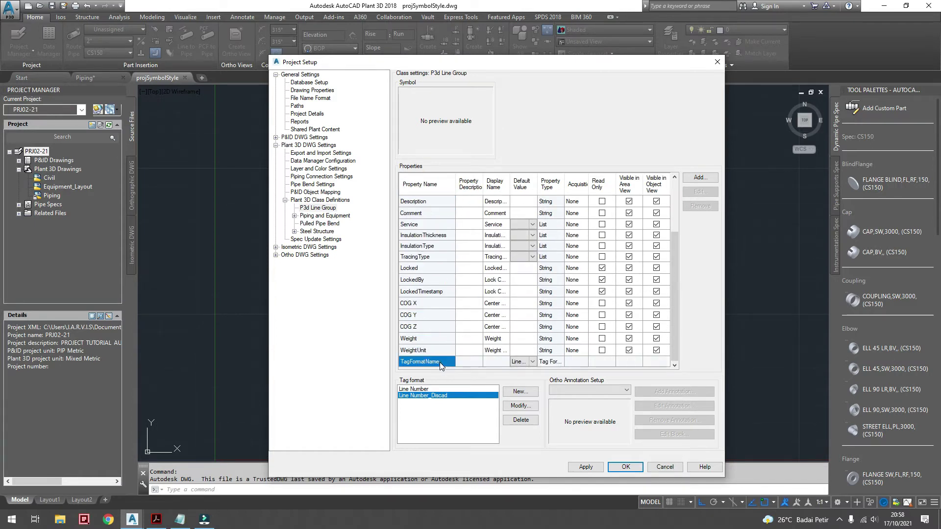
pyautogui.click(532, 363)
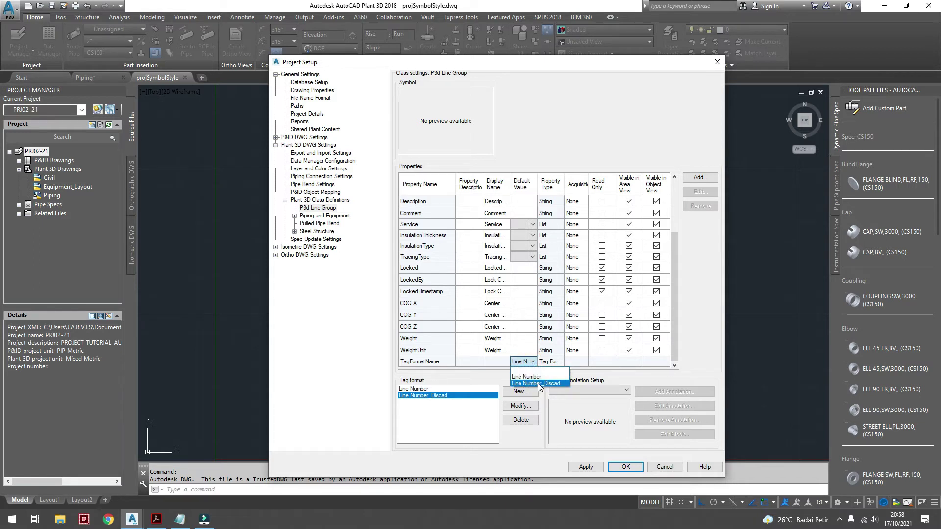
pyautogui.click(538, 385)
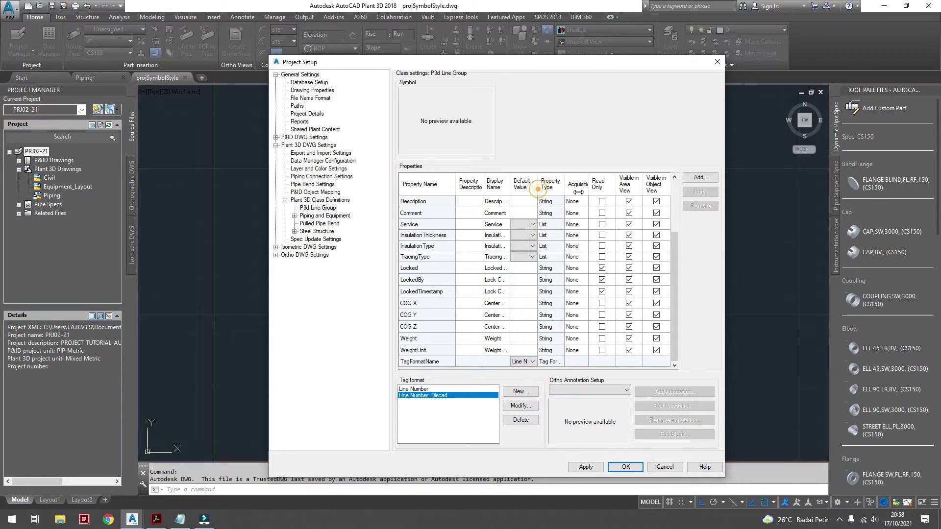
pyautogui.moveTo(579, 192); pyautogui.dragTo(586, 191)
pyautogui.scroll(-1, 568, 331)
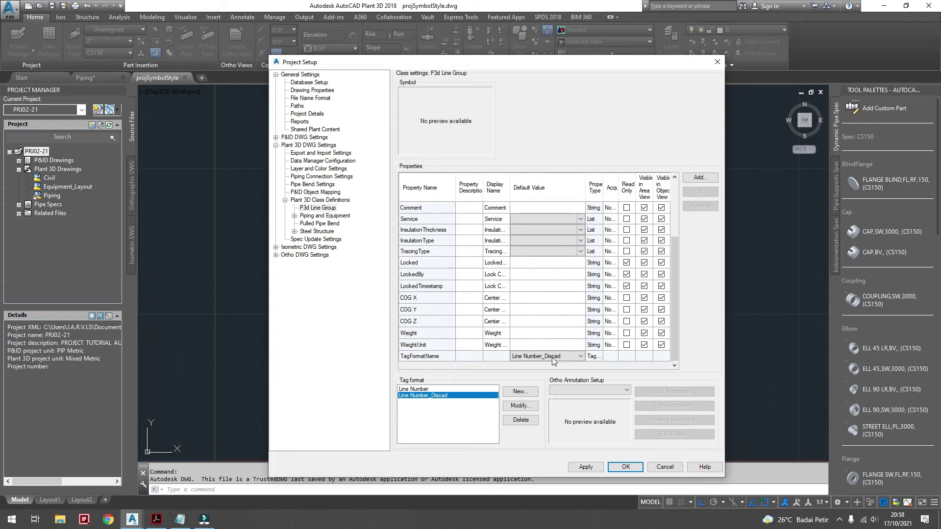
pyautogui.click(627, 468)
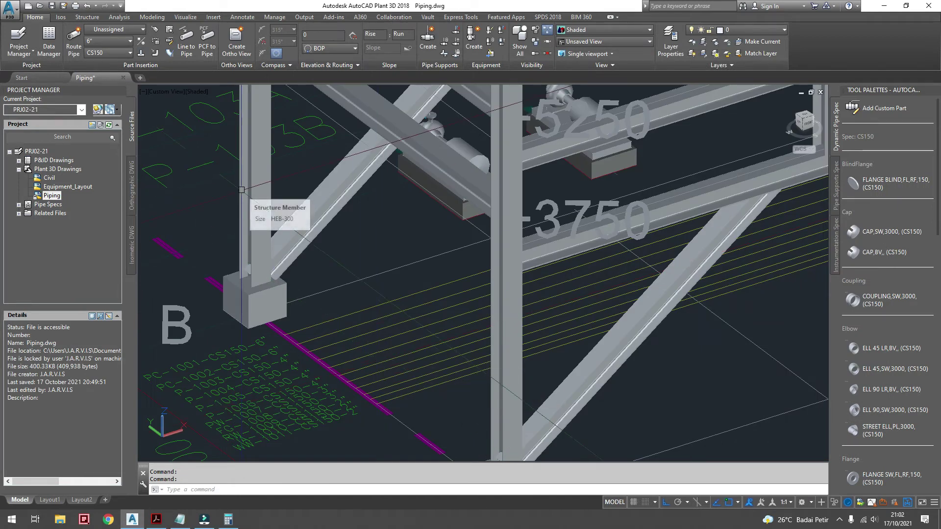
# - Start a new line number and choose the PC process condensate service
pyautogui.click(126, 30)
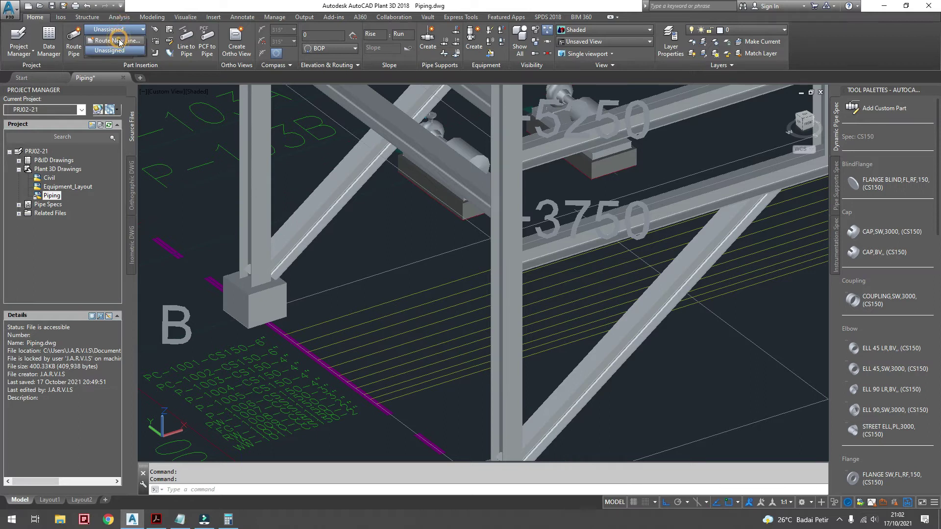
pyautogui.click(120, 41)
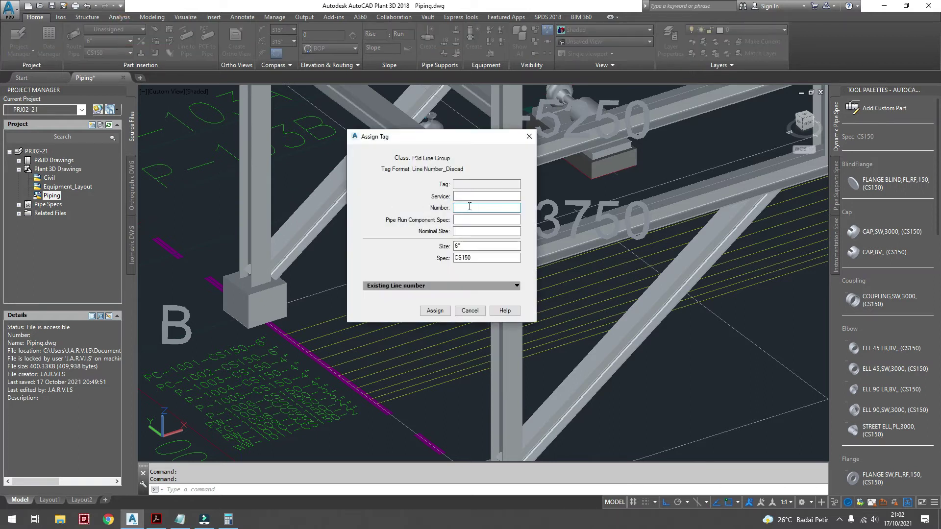
pyautogui.click(471, 197)
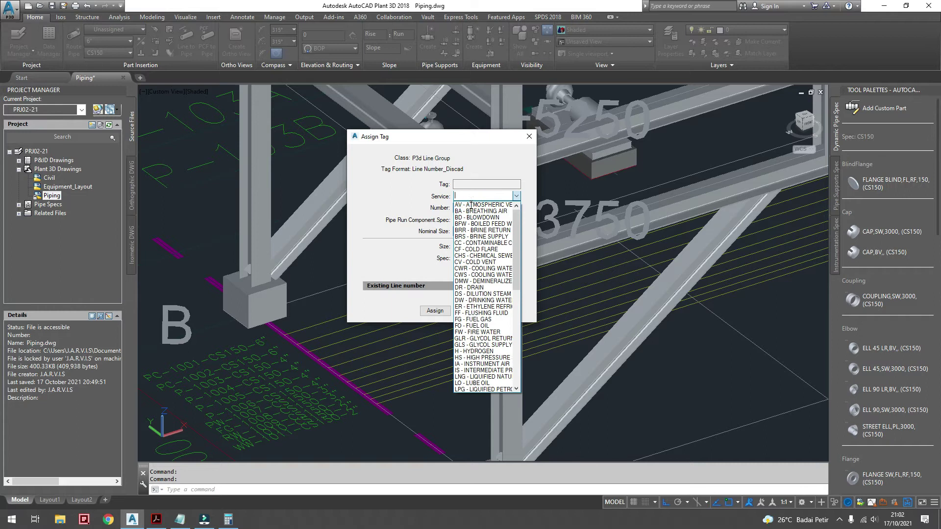
pyautogui.scroll(-3, 476, 319)
pyautogui.scroll(-2, 475, 324)
pyautogui.scroll(-3, 474, 331)
pyautogui.scroll(-2, 473, 336)
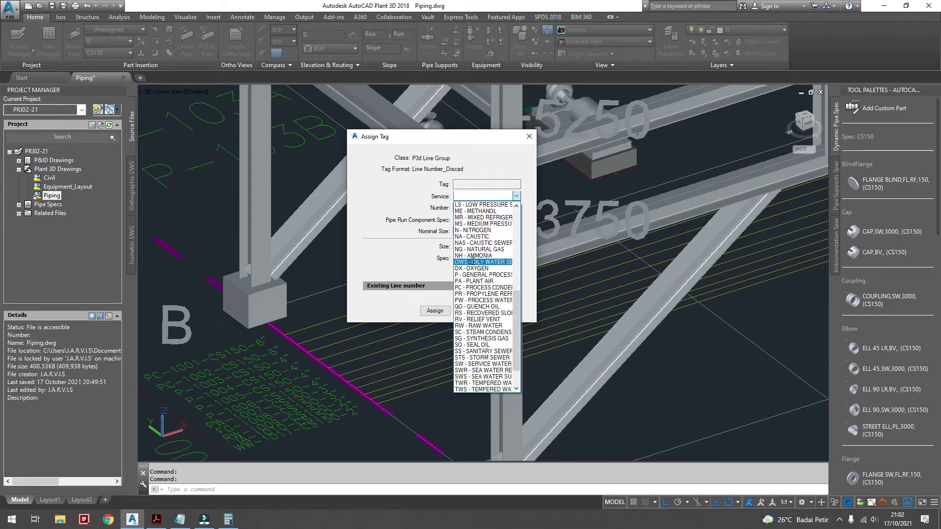
pyautogui.click(471, 287)
# - Enter number 1001, spec CS150 and 6" size, then assign PC-1001-CS150-6"
pyautogui.click(468, 209)
pyautogui.write('1001')
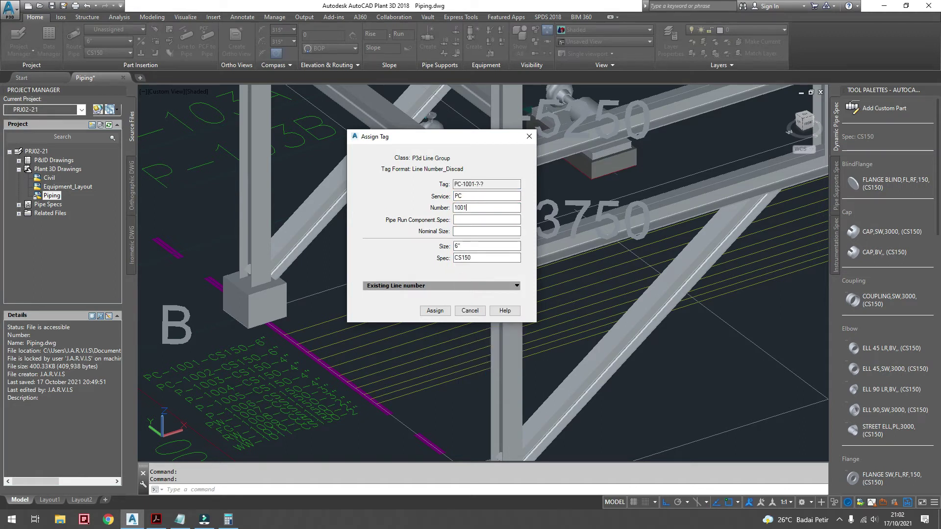
pyautogui.click(469, 217)
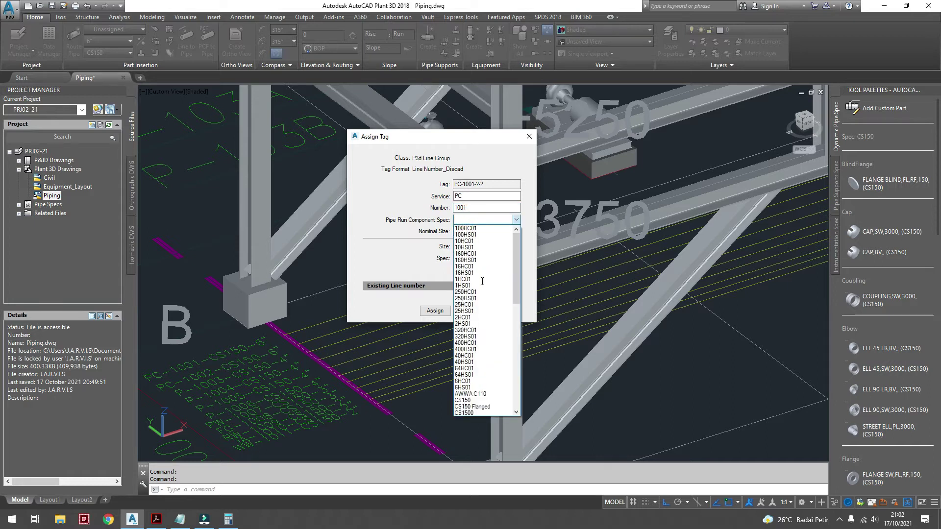
pyautogui.click(470, 400)
pyautogui.click(469, 231)
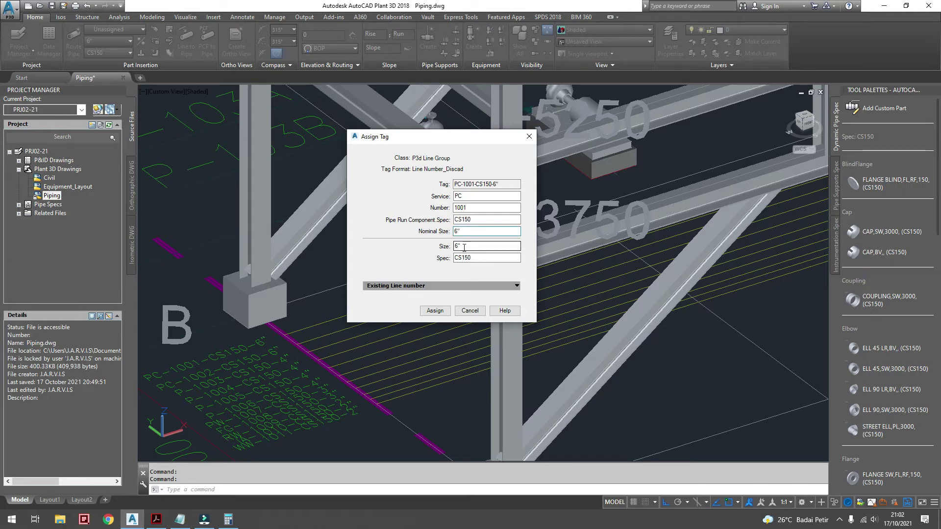
pyautogui.click(435, 311)
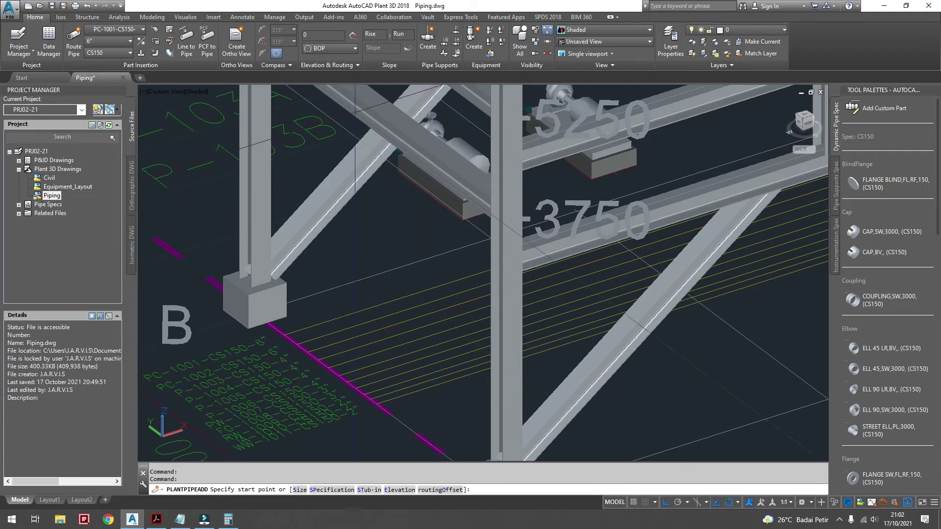
# - Keep bottom-of-pipe elevation and start the 6" PC-1001 pipe at the column base at grid B
pyautogui.click(327, 49)
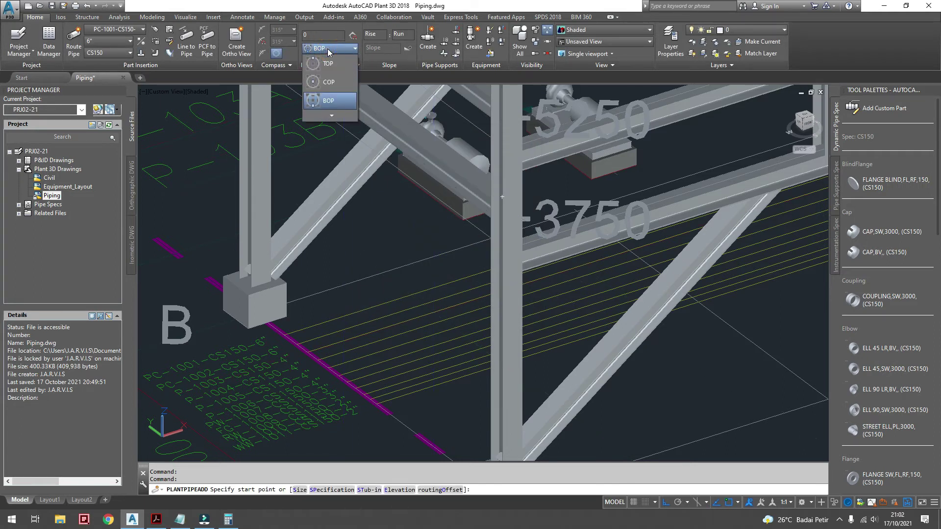
pyautogui.click(327, 100)
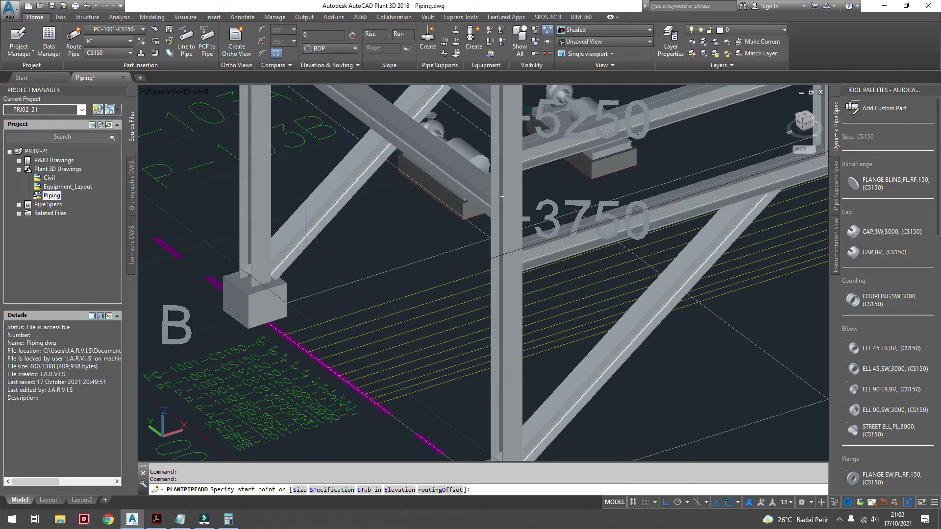
pyautogui.click(283, 336)
pyautogui.scroll(-3, 285, 333)
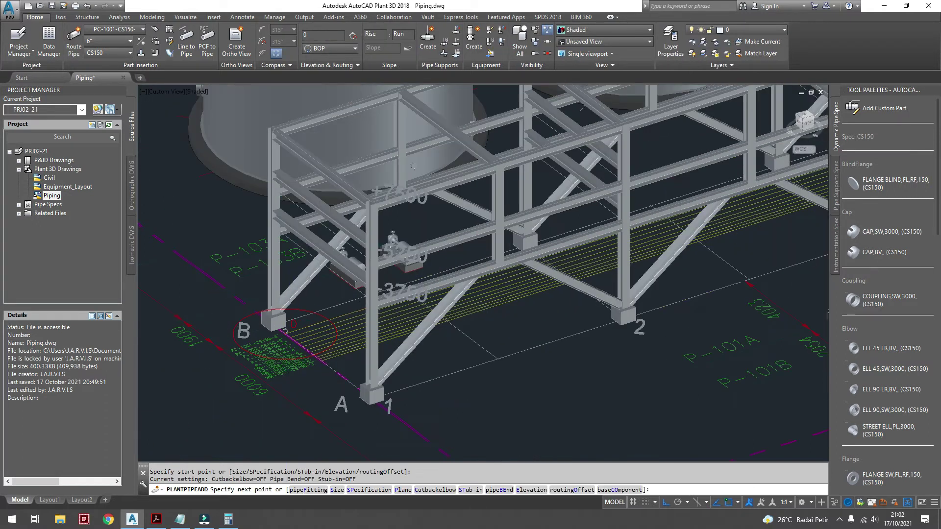
pyautogui.scroll(-3, 284, 334)
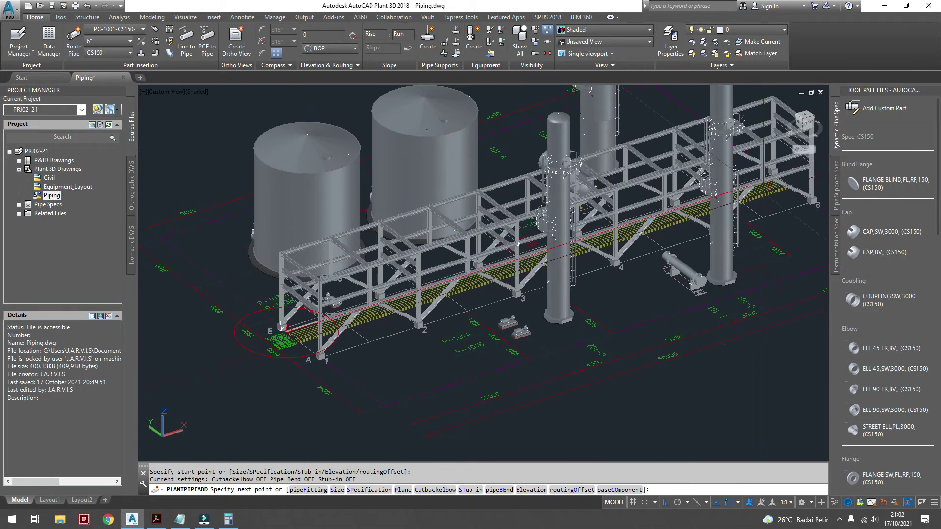
pyautogui.scroll(3, 583, 211)
pyautogui.scroll(3, 583, 211)
pyautogui.scroll(3, 730, 207)
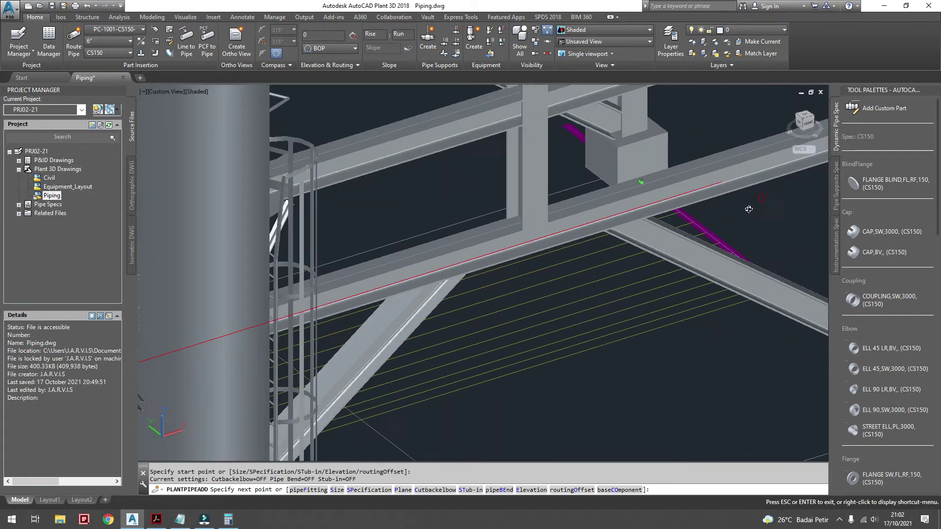
pyautogui.scroll(2, 730, 207)
pyautogui.scroll(2, 730, 207)
pyautogui.scroll(2, 679, 203)
pyautogui.scroll(2, 585, 205)
# - Fix the PC-1001 end point along the rack and finish the route
pyautogui.keyDown('shift'); pyautogui.moveTo(585, 205); pyautogui.dragTo(570, 205, button='middle'); pyautogui.keyUp('shift')
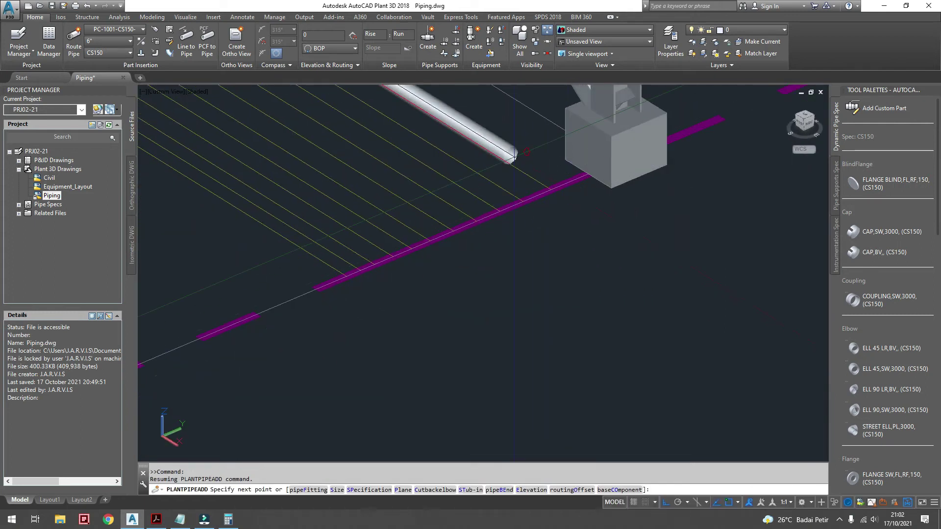
pyautogui.click(550, 190)
pyautogui.rightClick(551, 191)
pyautogui.click(564, 198)
# - Orbit to a lower view of the rack showing the line number labels near grid B
pyautogui.scroll(-5, 579, 248)
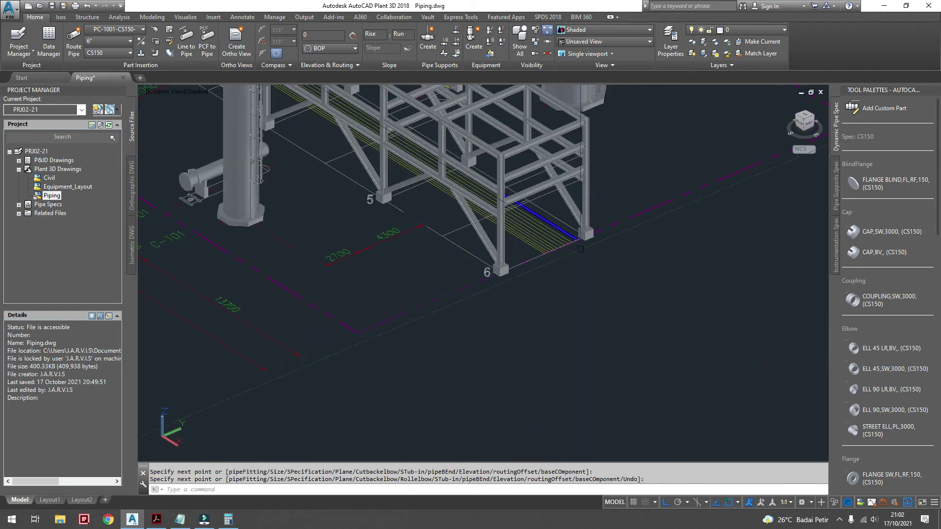
pyautogui.scroll(-2, 579, 248)
pyautogui.moveTo(420, 212)
pyautogui.keyDown('shift'); pyautogui.mouseDown(button='middle')
pyautogui.moveTo(503, 216)
pyautogui.moveTo(294, 238)
pyautogui.mouseUp(button='middle'); pyautogui.keyUp('shift')
pyautogui.scroll(3, 294, 237)
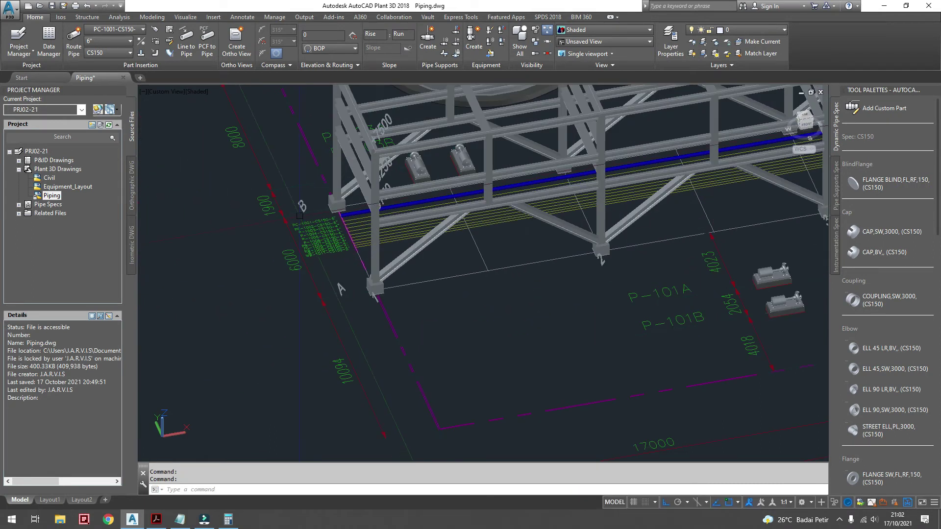
pyautogui.scroll(3, 304, 243)
pyautogui.scroll(2, 343, 247)
pyautogui.moveTo(368, 249)
pyautogui.keyDown('shift'); pyautogui.mouseDown(button='middle')
pyautogui.moveTo(346, 227)
pyautogui.moveTo(334, 240)
pyautogui.mouseUp(button='middle'); pyautogui.keyUp('shift')
# - Tag a new line PC-1002 (PC service, number 1002) and start routing it
pyautogui.click(142, 29)
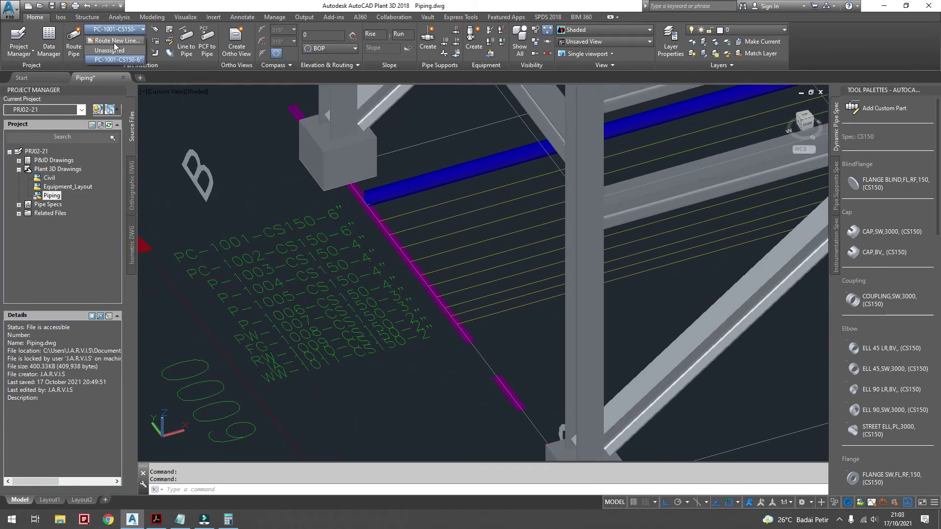
pyautogui.click(105, 63)
pyautogui.click(615, 165)
pyautogui.click(574, 314)
pyautogui.click(564, 177)
pyautogui.write('1002')
pyautogui.press('Tab')
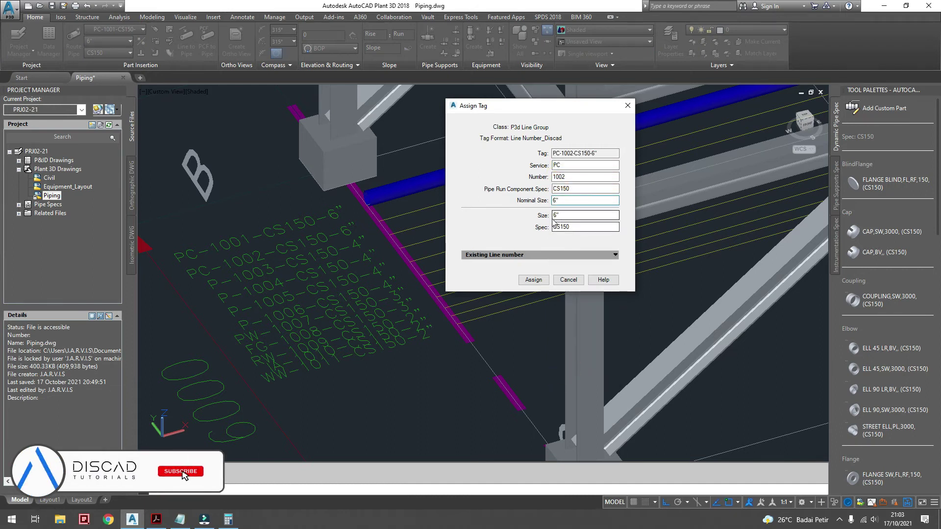
pyautogui.click(534, 279)
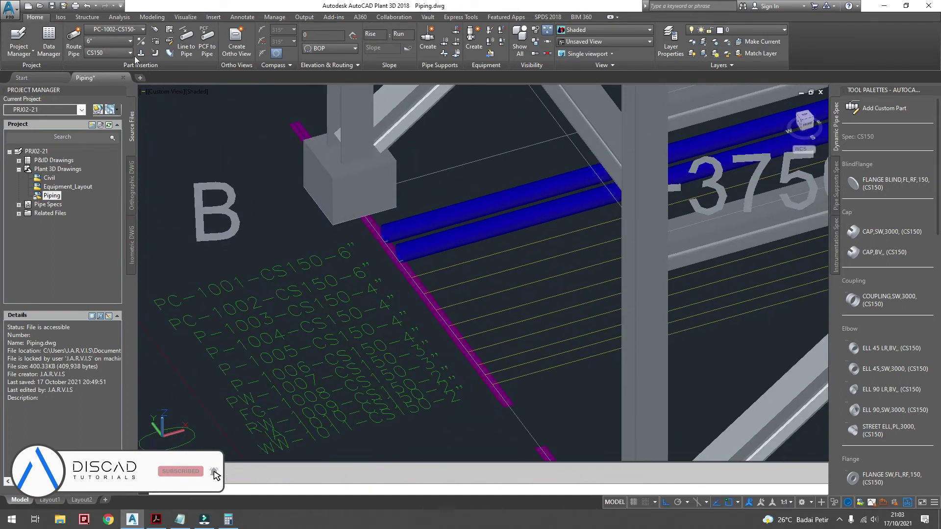
# - Tag line P-1003 with CS150 spec and 4" size, and route it along the rack
pyautogui.click(615, 166)
pyautogui.click(564, 176)
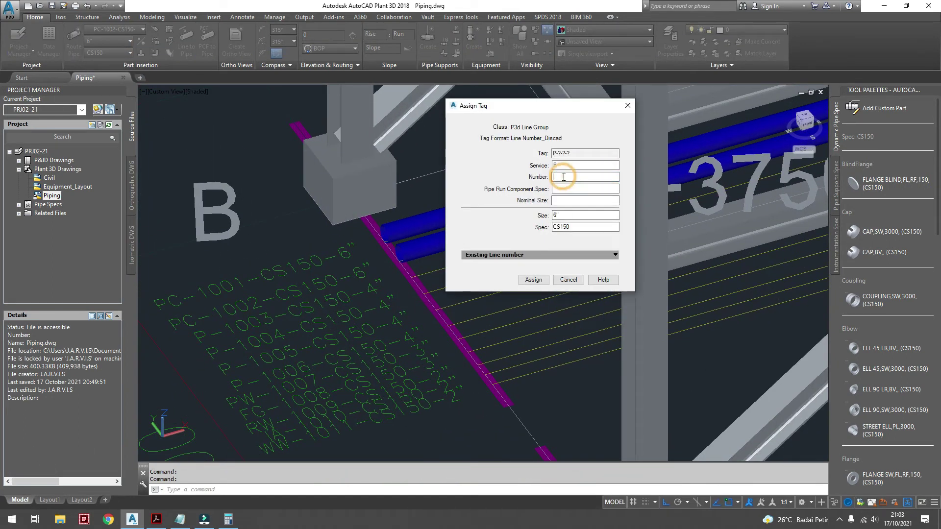
pyautogui.write('1003')
pyautogui.click(562, 187)
pyautogui.click(568, 363)
pyautogui.click(586, 215)
pyautogui.click(559, 262)
pyautogui.click(533, 280)
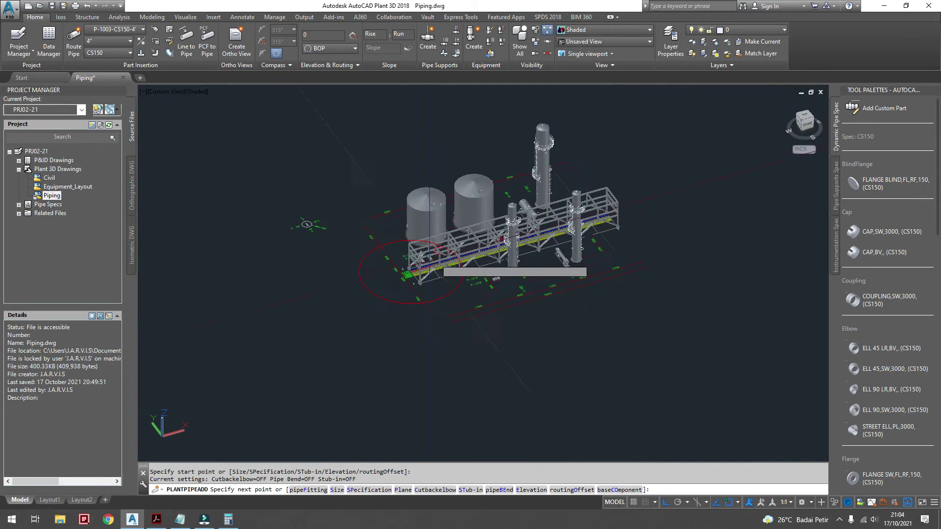
pyautogui.press('Escape')
# - Tag line P-1004 with P service and route it along the rack
pyautogui.scroll(-5, 599, 243)
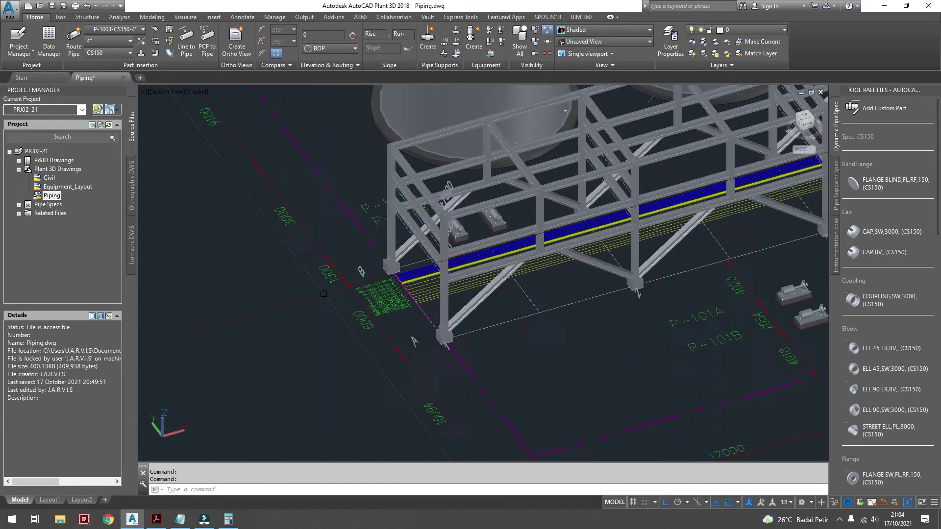
pyautogui.scroll(5, 343, 245)
pyautogui.press('Return')
pyautogui.click(615, 165)
pyautogui.click(566, 209)
pyautogui.press('Tab')
pyautogui.press('Return')
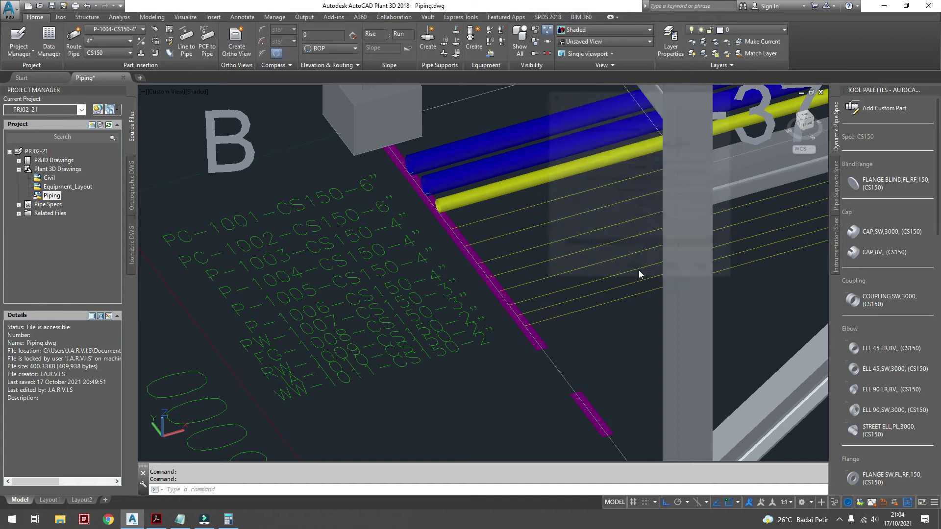
pyautogui.scroll(-5, 639, 269)
pyautogui.scroll(5, 441, 240)
pyautogui.scroll(3, 566, 167)
pyautogui.press('Escape')
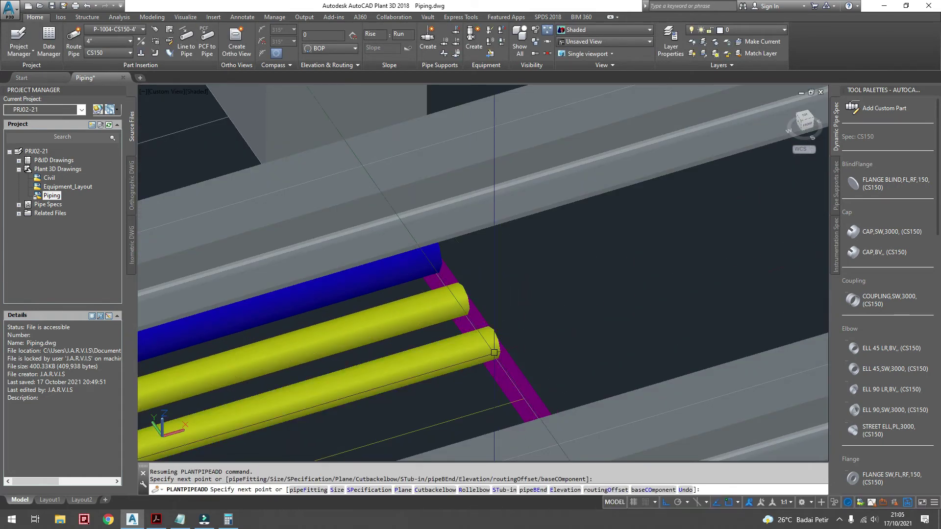
# - Tag a new line P-1005 with spec CS150-4"
pyautogui.scroll(-5, 431, 271)
pyautogui.scroll(5, 431, 271)
pyautogui.scroll(3, 431, 270)
pyautogui.click(142, 29)
pyautogui.click(113, 39)
pyautogui.click(715, 154)
pyautogui.click(662, 221)
pyautogui.write('P')
pyautogui.press('Tab')
pyautogui.write('1005')
pyautogui.press('Tab')
pyautogui.write('CS150-4"')
pyautogui.press('Return')
# - Route P-1005 along the rack and end the route
pyautogui.scroll(-5, 652, 243)
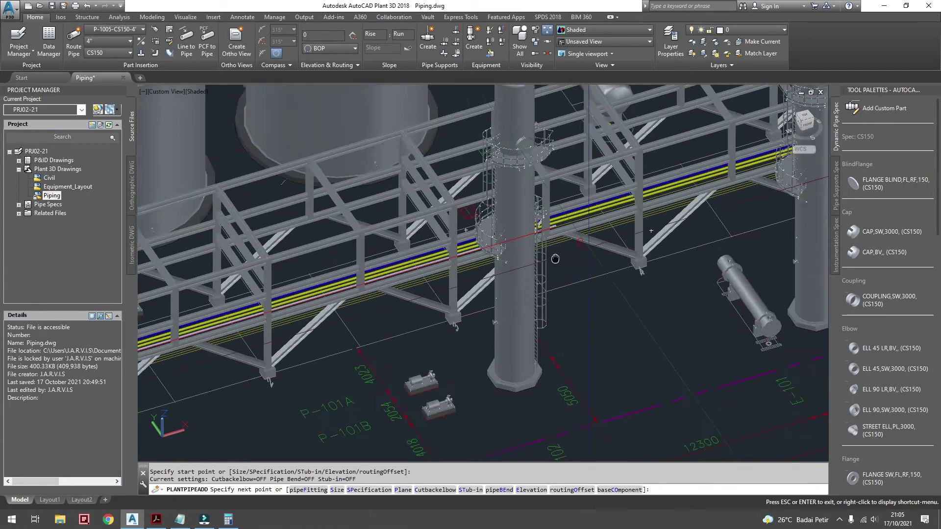
pyautogui.scroll(5, 623, 183)
pyautogui.press('Escape')
pyautogui.scroll(-5, 623, 182)
# - Tag line P-1006 (P service, CS150 spec) and route it along the rack
pyautogui.scroll(5, 265, 153)
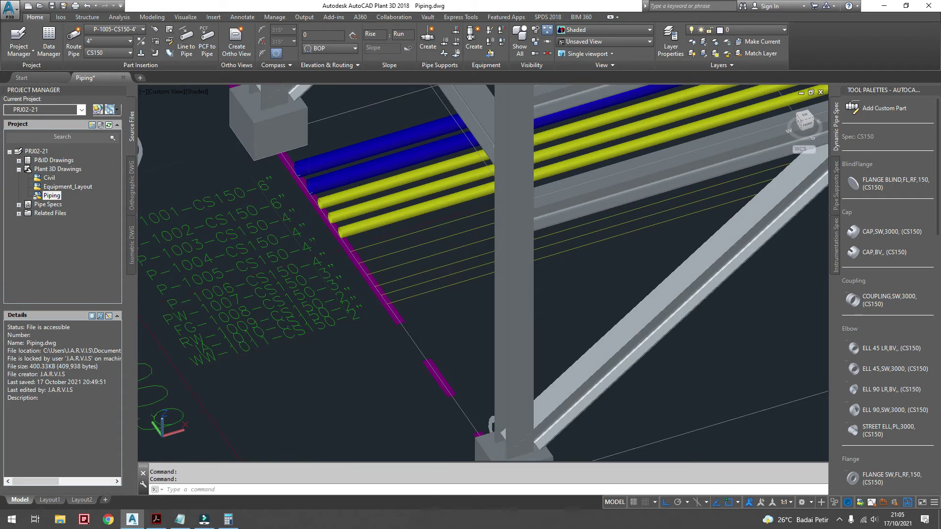
pyautogui.click(143, 29)
pyautogui.click(113, 39)
pyautogui.hotkey('shift', 'Tab')
pyautogui.write('P')
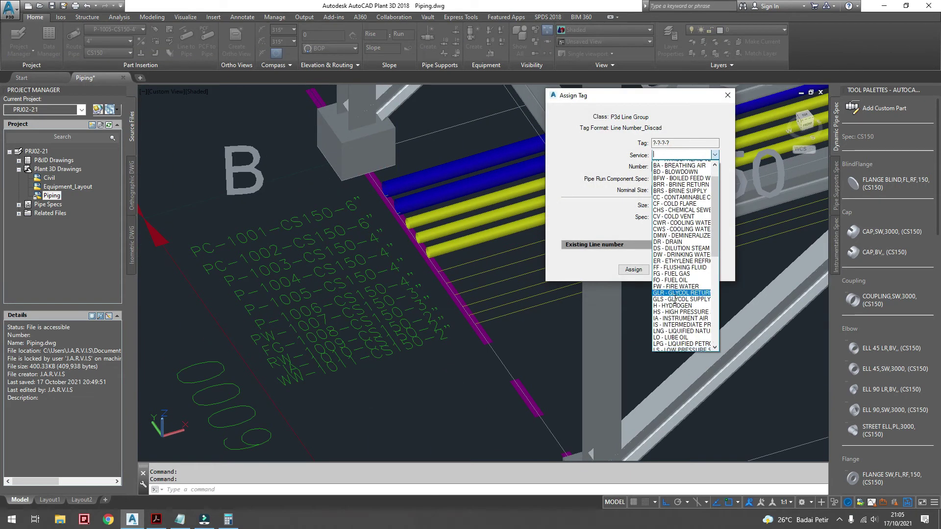
pyautogui.click(664, 167)
pyautogui.press('Tab')
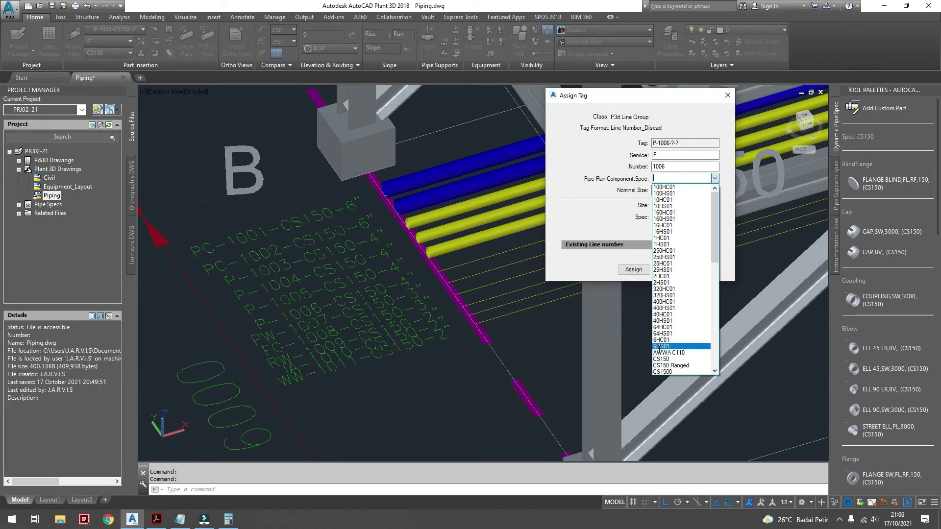
pyautogui.write('4"')
pyautogui.click(633, 269)
pyautogui.scroll(5, 431, 264)
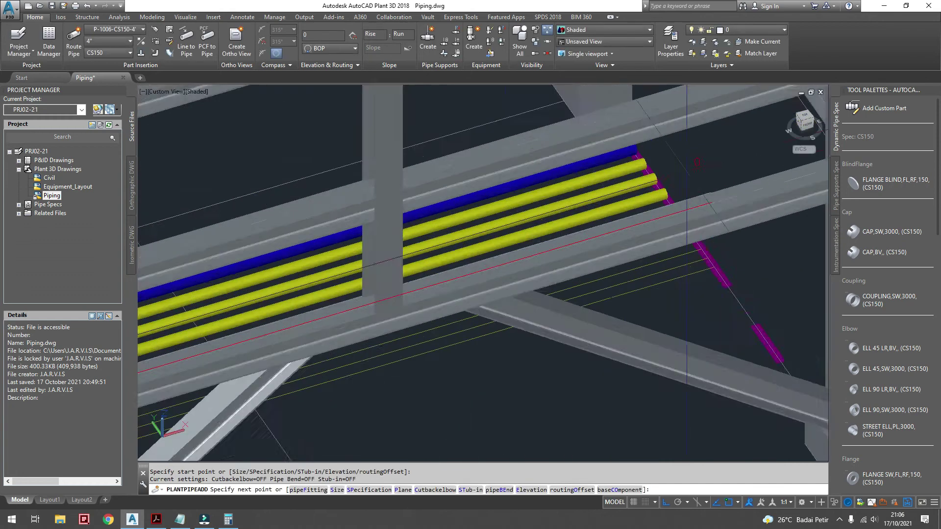
pyautogui.scroll(-4, 392, 294)
pyautogui.scroll(4, 338, 357)
pyautogui.press('Escape')
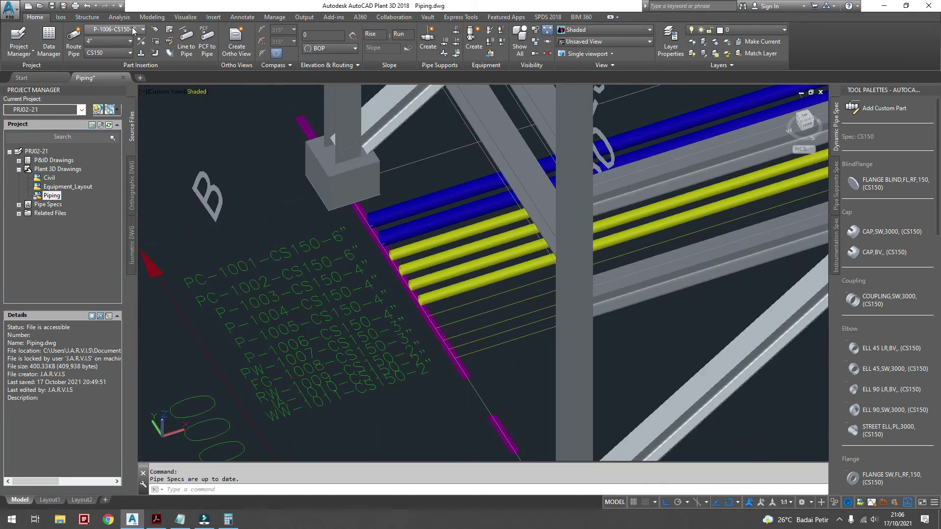
# - Tag a new line PW-1007 with PW process water service, CS150 spec and size 3
pyautogui.click(142, 29)
pyautogui.click(116, 110)
pyautogui.write('p')
pyautogui.click(714, 155)
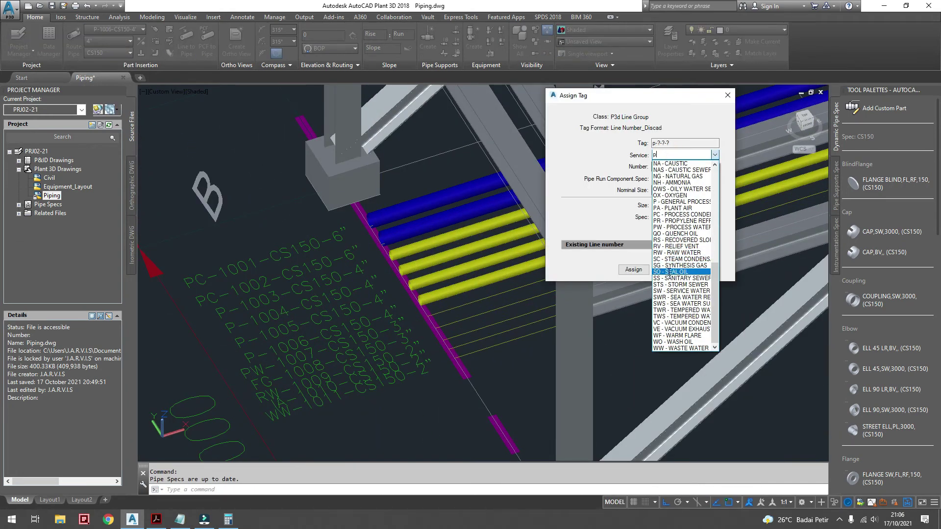
pyautogui.click(681, 227)
pyautogui.write('007')
pyautogui.press('Tab')
pyautogui.write('CS150')
pyautogui.press('Tab')
pyautogui.write('3')
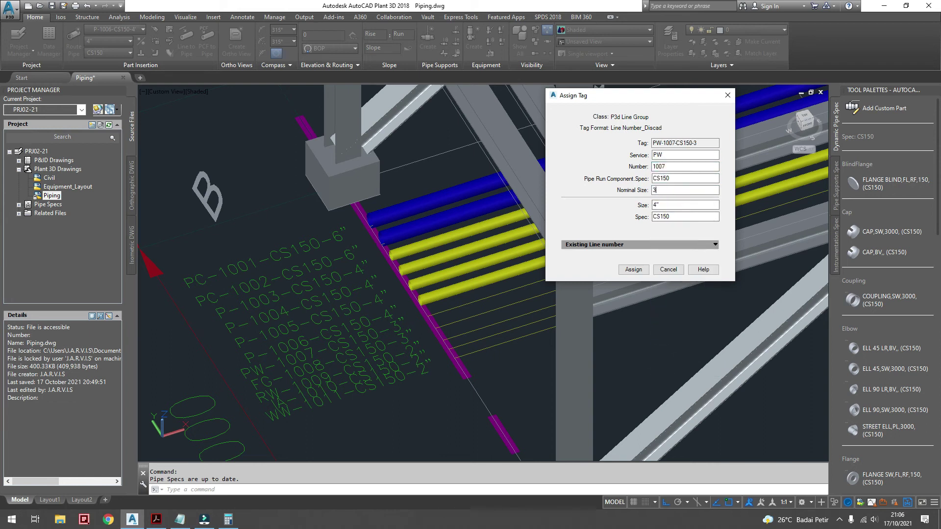
pyautogui.click(633, 269)
# - Route PW-1007 along the rack and end it
pyautogui.scroll(-5, 539, 274)
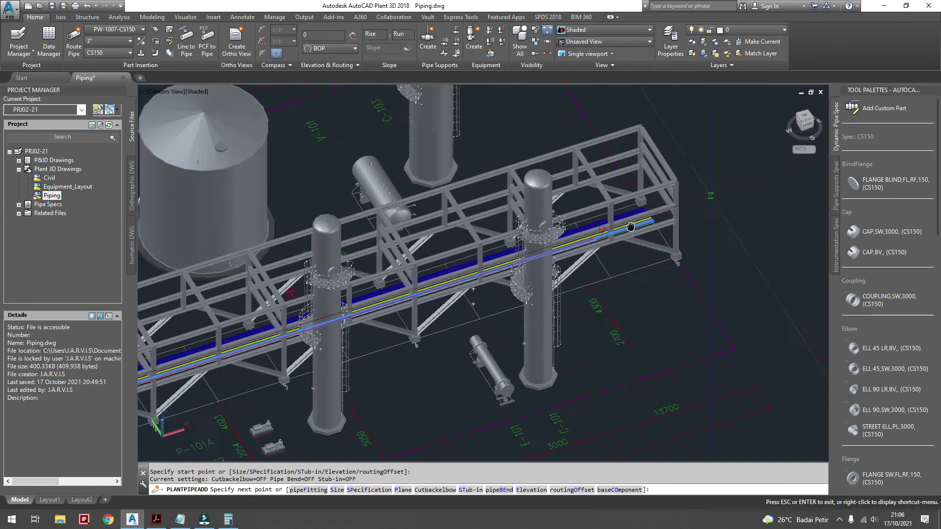
pyautogui.scroll(6, 588, 303)
pyautogui.scroll(-5, 614, 301)
pyautogui.scroll(6, 338, 196)
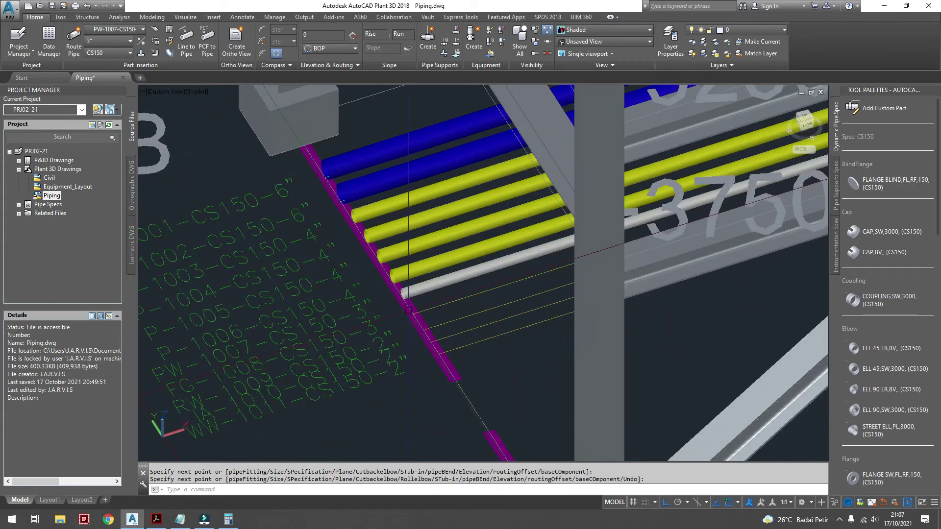
pyautogui.press('Return')
pyautogui.press('Return')
# - Tag line FG-1008 with FG fuel gas service and route it along the rack
pyautogui.click(685, 155)
pyautogui.click(669, 278)
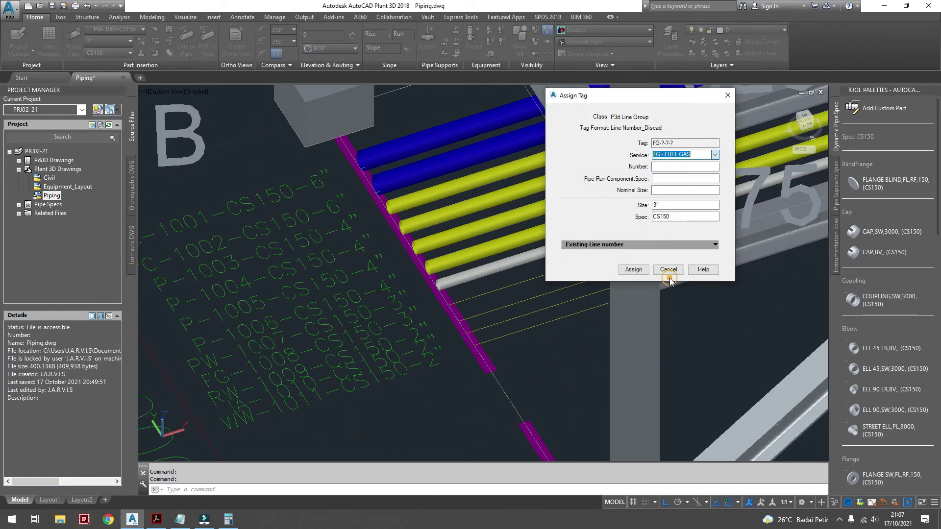
pyautogui.write('108')
pyautogui.click(684, 178)
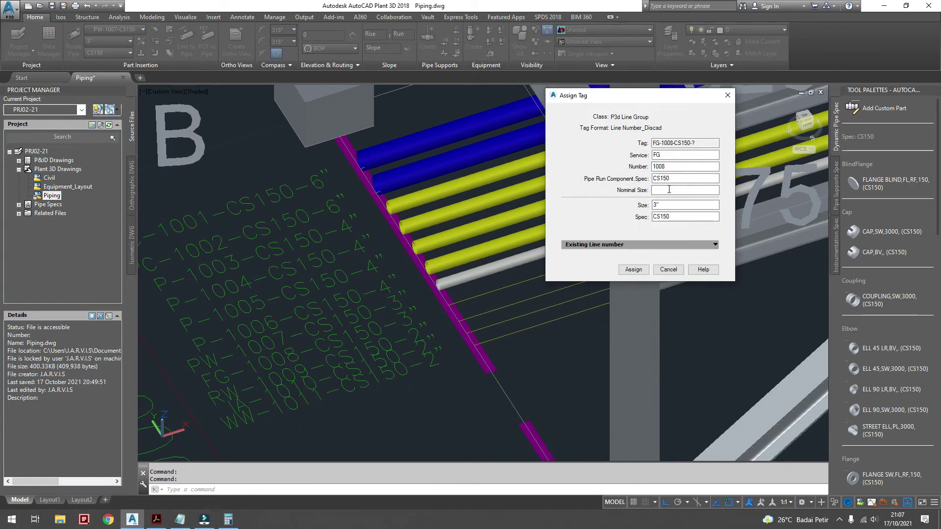
pyautogui.write('3"')
pyautogui.click(634, 270)
pyautogui.scroll(-2, 710, 159)
pyautogui.scroll(-3, 710, 158)
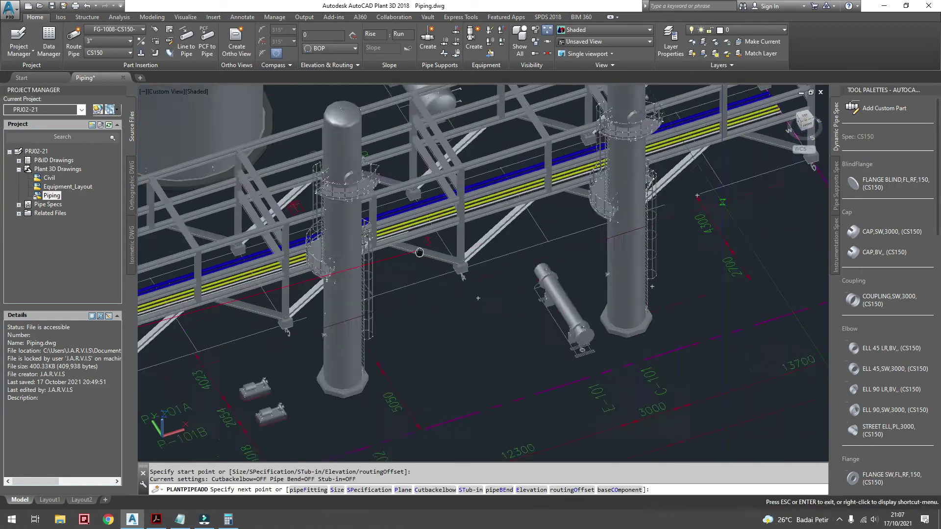
pyautogui.scroll(8, 711, 158)
pyautogui.rightClick(598, 273)
pyautogui.click(618, 278)
pyautogui.scroll(-5, 441, 275)
pyautogui.scroll(6, 343, 221)
# - Tag a new line RW-1009 with CS150 spec and 2" size, and begin routing it
pyautogui.click(118, 29)
pyautogui.click(123, 45)
pyautogui.click(657, 154)
pyautogui.write('RW-100')
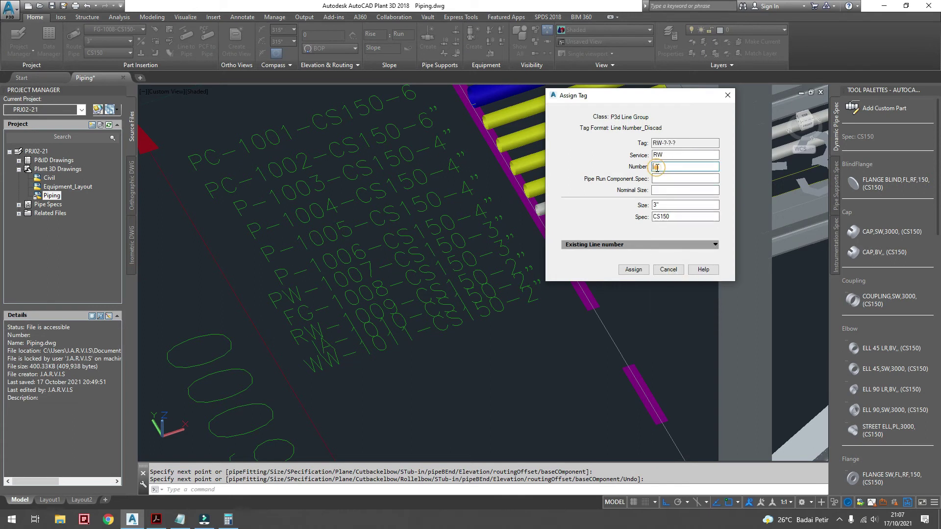
pyautogui.write('9')
pyautogui.click(773, 190)
pyautogui.click(721, 223)
pyautogui.click(773, 204)
pyautogui.click(715, 239)
pyautogui.click(692, 270)
# - End the RW-1009 run and start new line IA-1010 with spec CS150
pyautogui.scroll(-5, 490, 274)
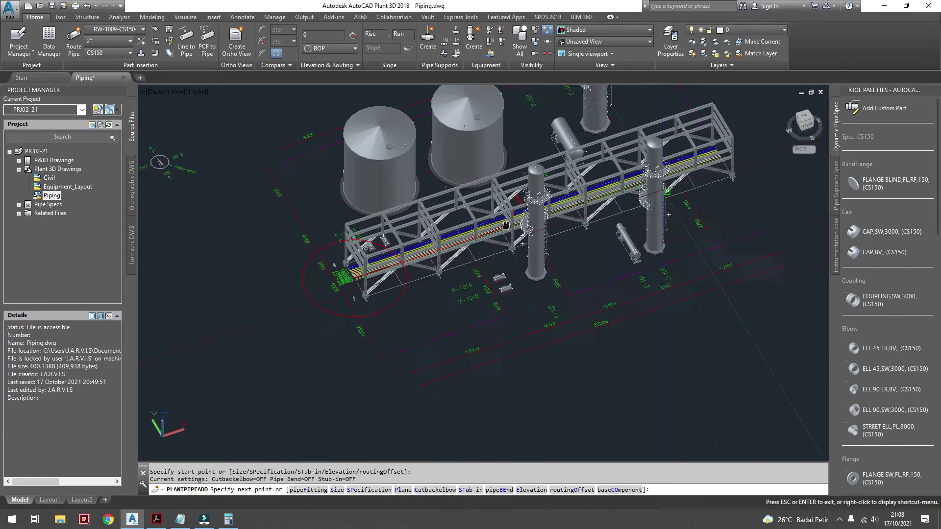
pyautogui.scroll(6, 647, 247)
pyautogui.scroll(-5, 648, 248)
pyautogui.scroll(6, 480, 269)
pyautogui.rightClick(478, 270)
pyautogui.click(490, 276)
pyautogui.click(115, 29)
pyautogui.write('010')
pyautogui.click(744, 178)
pyautogui.click(735, 357)
pyautogui.click(722, 190)
pyautogui.click(692, 270)
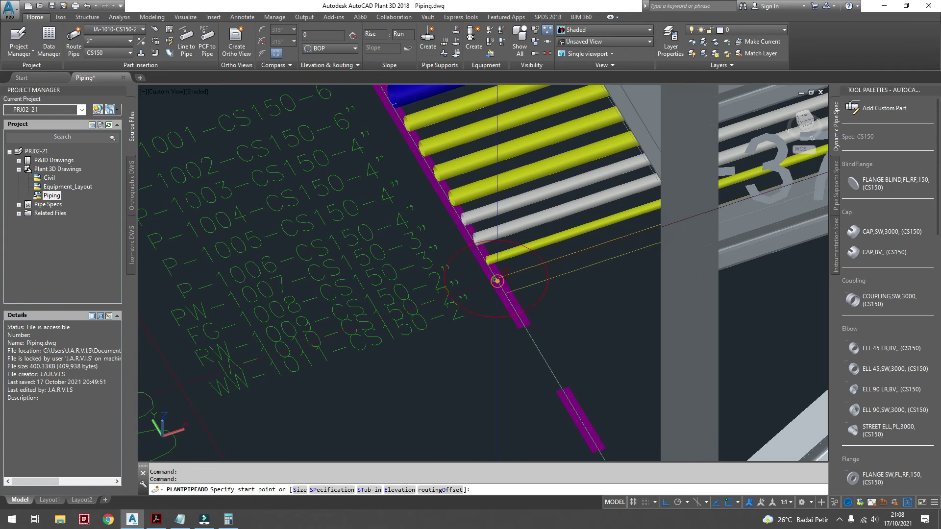
# - Route IA-1010 along the rack, then tag the next line as WW-1011
pyautogui.scroll(-5, 498, 280)
pyautogui.scroll(6, 498, 279)
pyautogui.scroll(-1, 498, 279)
pyautogui.scroll(-5, 498, 279)
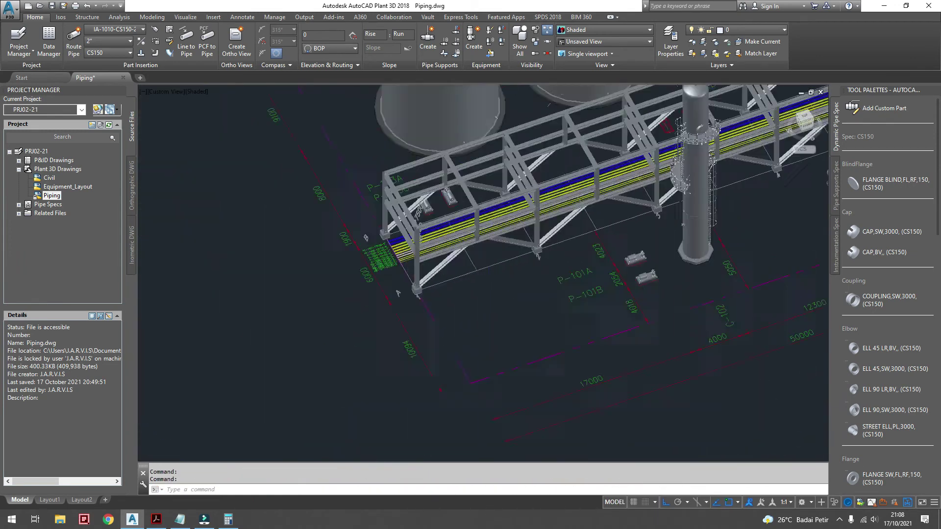
pyautogui.scroll(6, 498, 280)
pyautogui.press('Return')
pyautogui.click(736, 156)
pyautogui.click(733, 348)
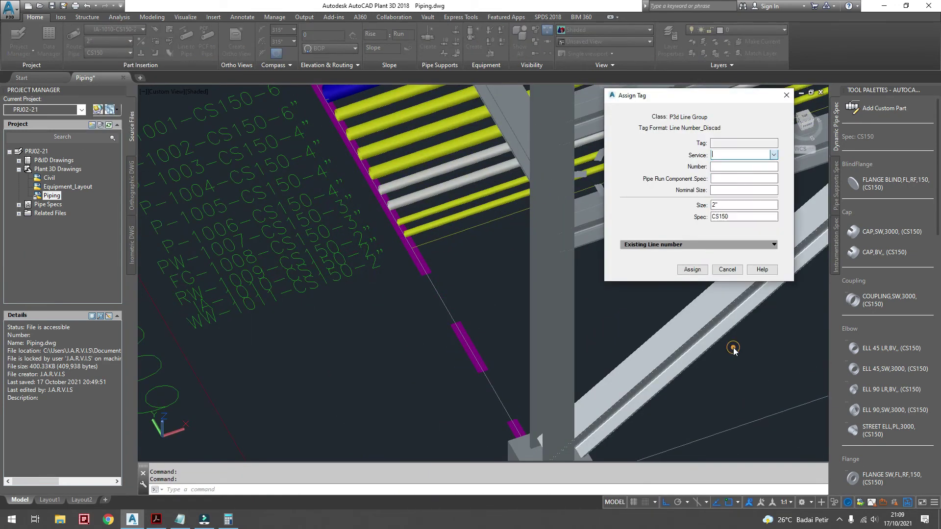
pyautogui.write('101')
pyautogui.press('Tab')
pyautogui.press('Return')
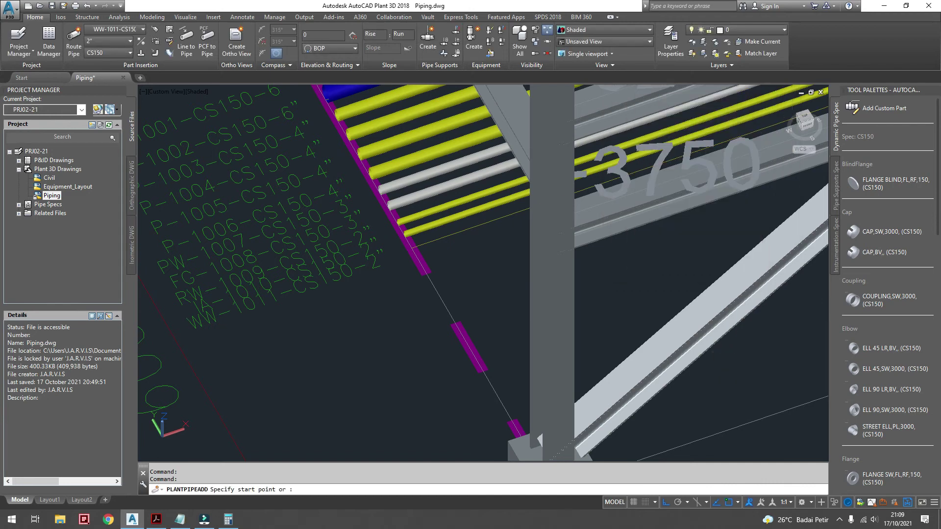
# - Route WW-1011, end routing, and orbit to inspect the rack lines
pyautogui.scroll(-5, 645, 155)
pyautogui.scroll(8, 645, 156)
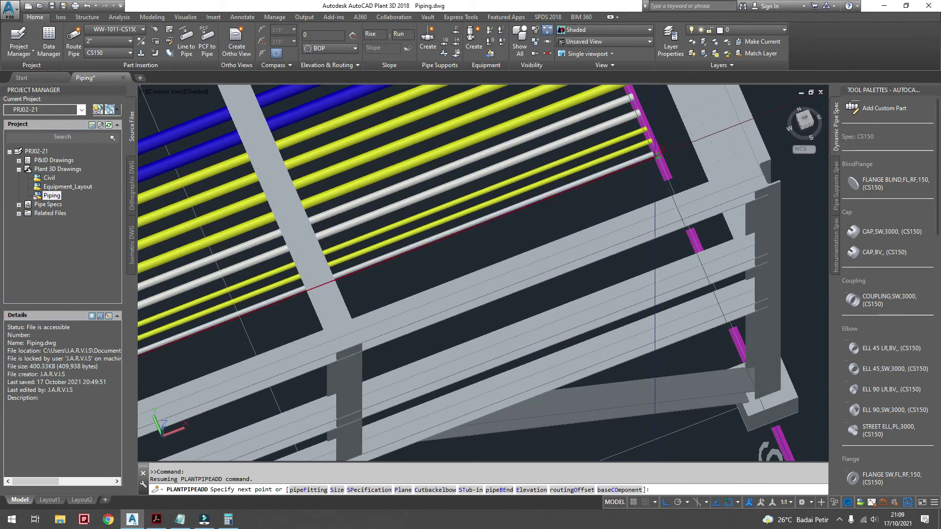
pyautogui.scroll(4, 656, 153)
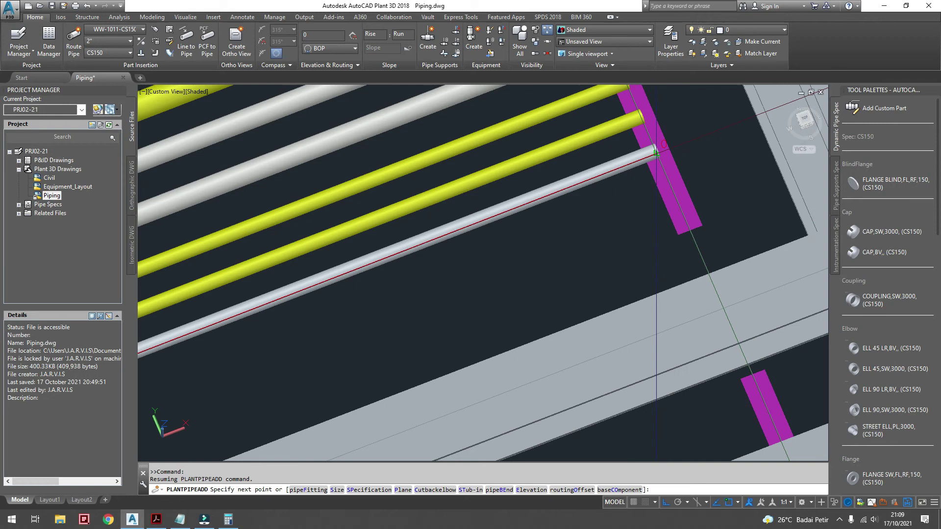
pyautogui.rightClick(654, 150)
pyautogui.click(679, 156)
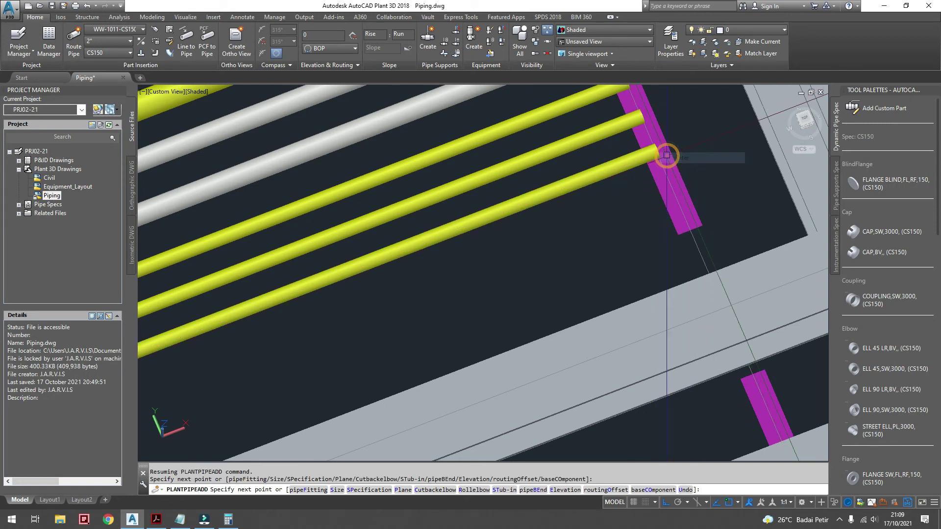
pyautogui.scroll(-5, 667, 156)
pyautogui.scroll(-3, 665, 158)
pyautogui.scroll(-3, 395, 321)
pyautogui.scroll(3, 458, 258)
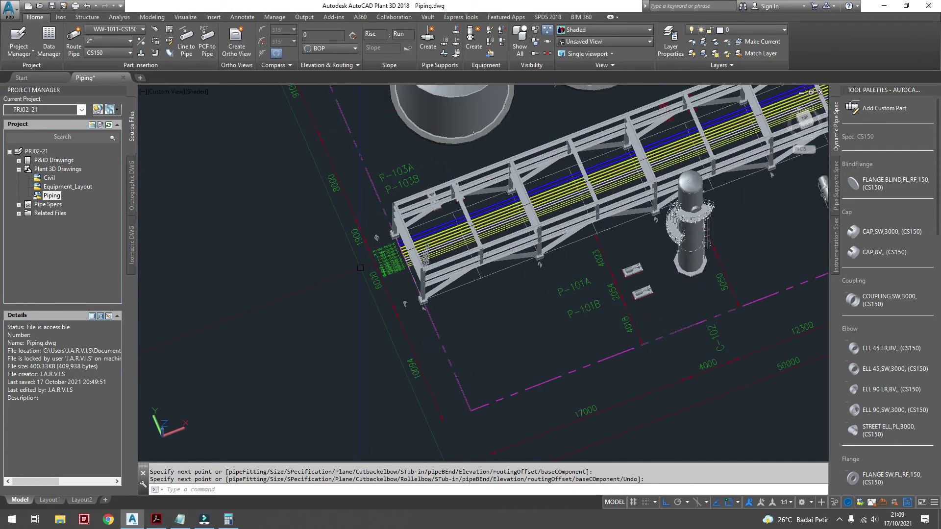
pyautogui.scroll(3, 458, 259)
pyautogui.scroll(3, 457, 259)
pyautogui.moveTo(458, 259)
pyautogui.keyDown('shift'); pyautogui.mouseDown(button='middle')
pyautogui.moveTo(494, 191)
pyautogui.moveTo(448, 254)
pyautogui.mouseUp(button='middle'); pyautogui.keyUp('shift')
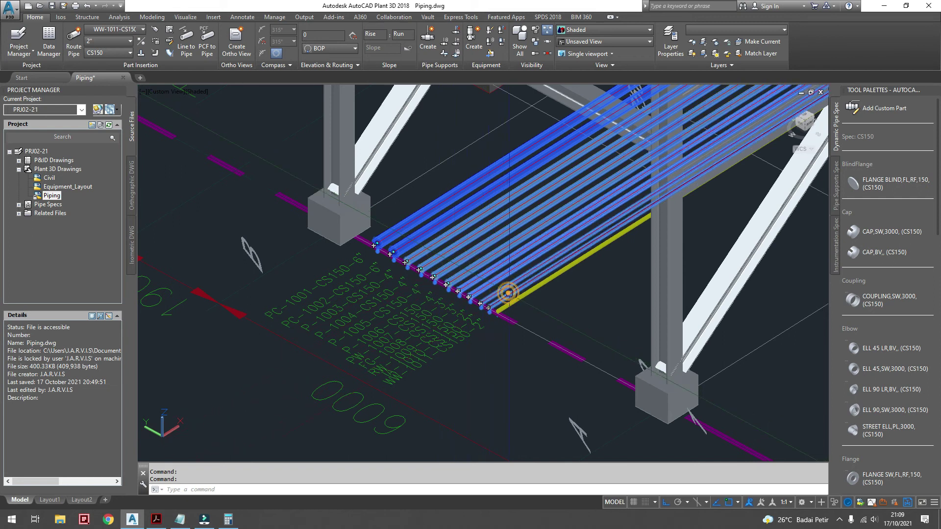
# - Move the eleven selected pipe lines 4500 up along +Z onto the rack
pyautogui.click(152, 17)
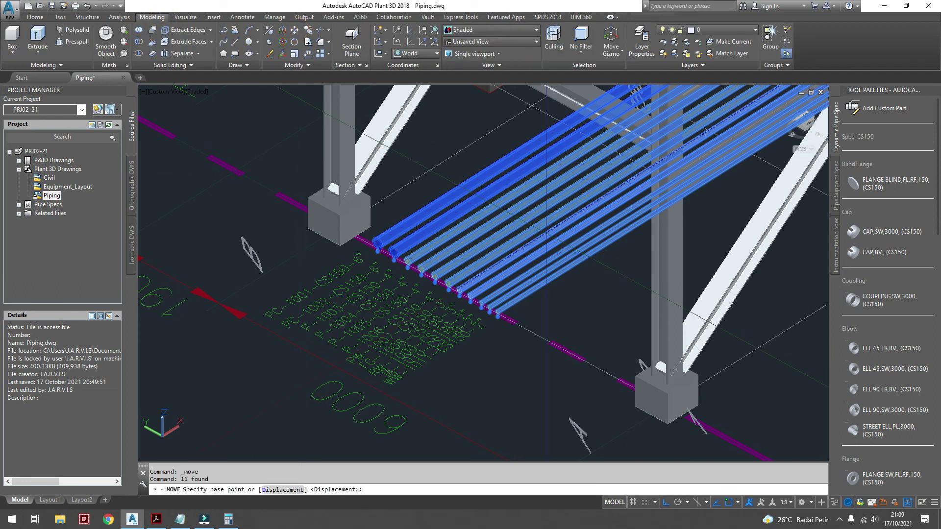
pyautogui.scroll(-2, 587, 326)
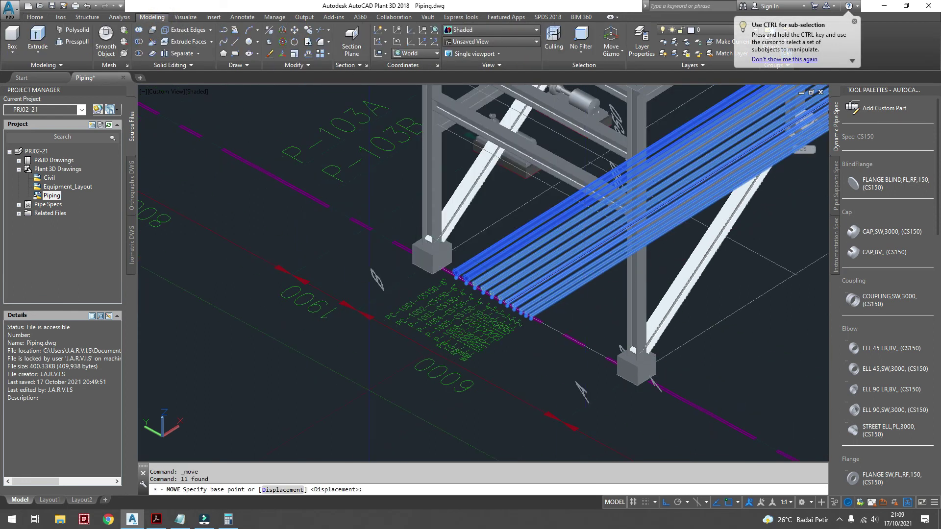
pyautogui.click(333, 402)
pyautogui.write('4500')
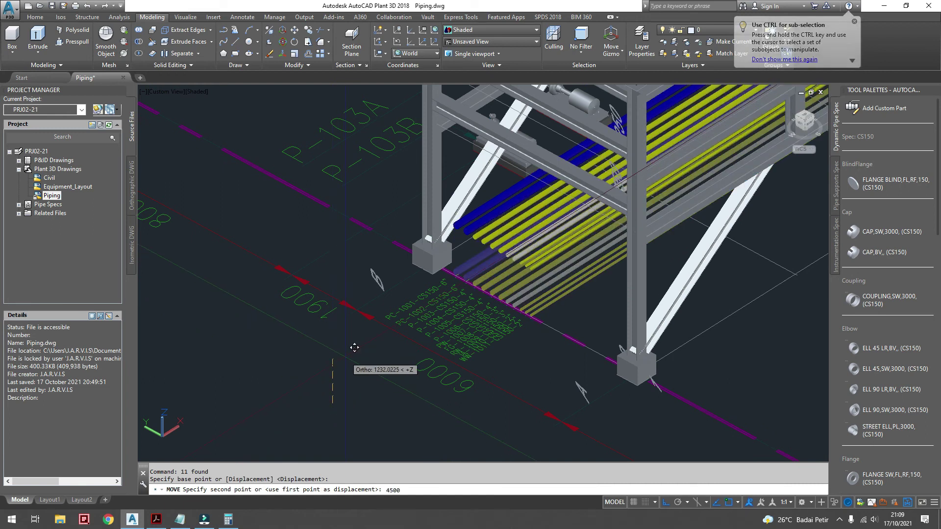
pyautogui.press('Return')
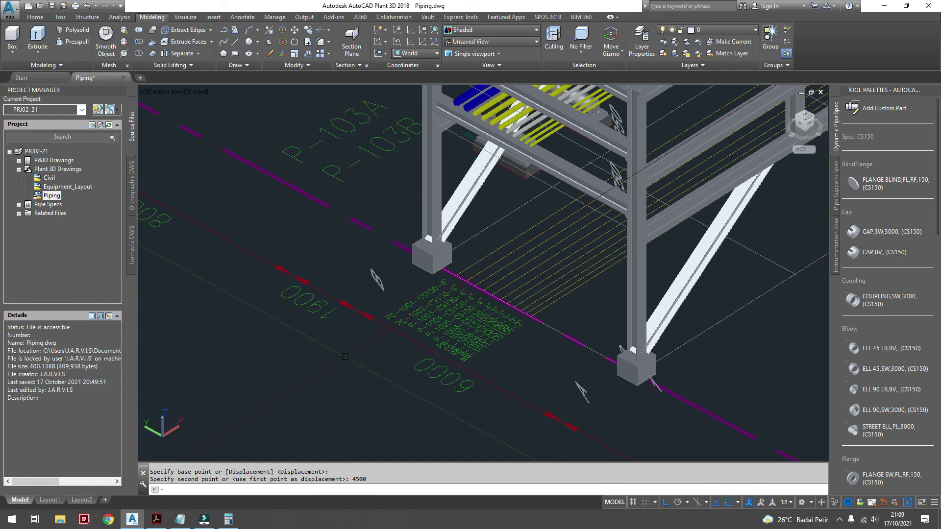
pyautogui.scroll(-5, 345, 356)
pyautogui.moveTo(402, 341)
pyautogui.keyDown('shift'); pyautogui.mouseDown(button='middle')
pyautogui.moveTo(493, 331)
pyautogui.moveTo(384, 340)
pyautogui.moveTo(375, 351)
pyautogui.moveTo(465, 353)
pyautogui.moveTo(397, 350)
pyautogui.mouseUp(button='middle'); pyautogui.keyUp('shift')
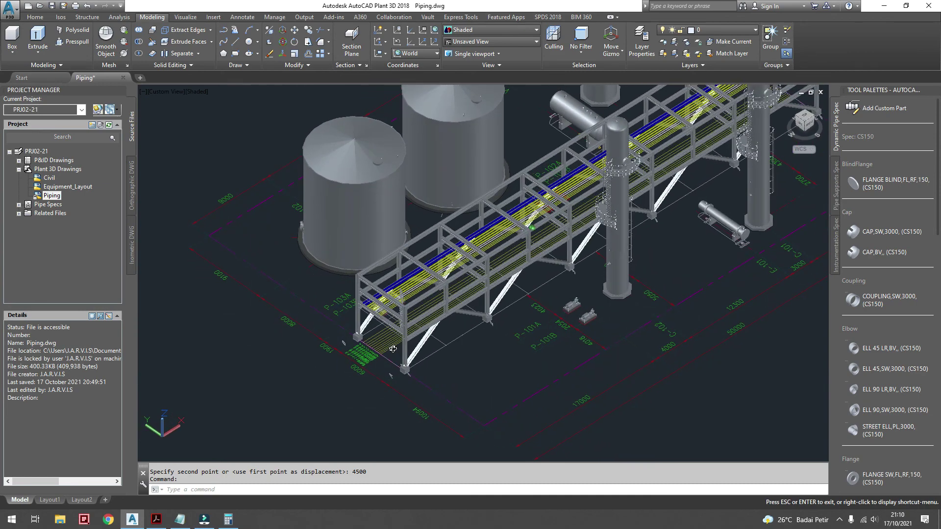